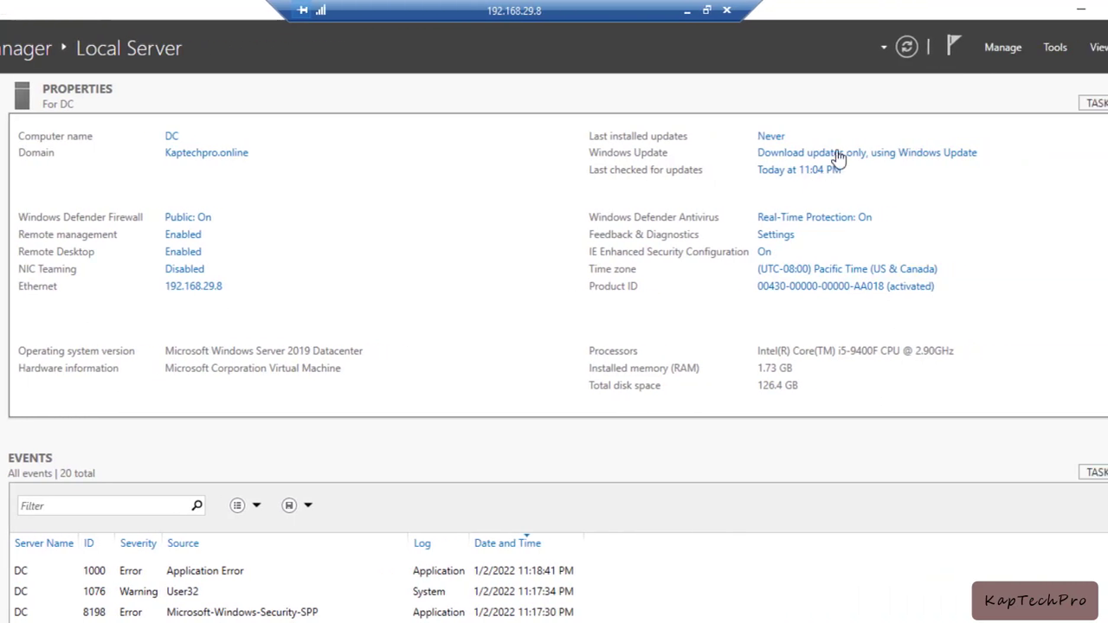
Review the KAPTECHPRO security group in TEST OU within Active Directory Users and Computers, and close the console
{"action": "left_click", "coordinate": [983, 49]}
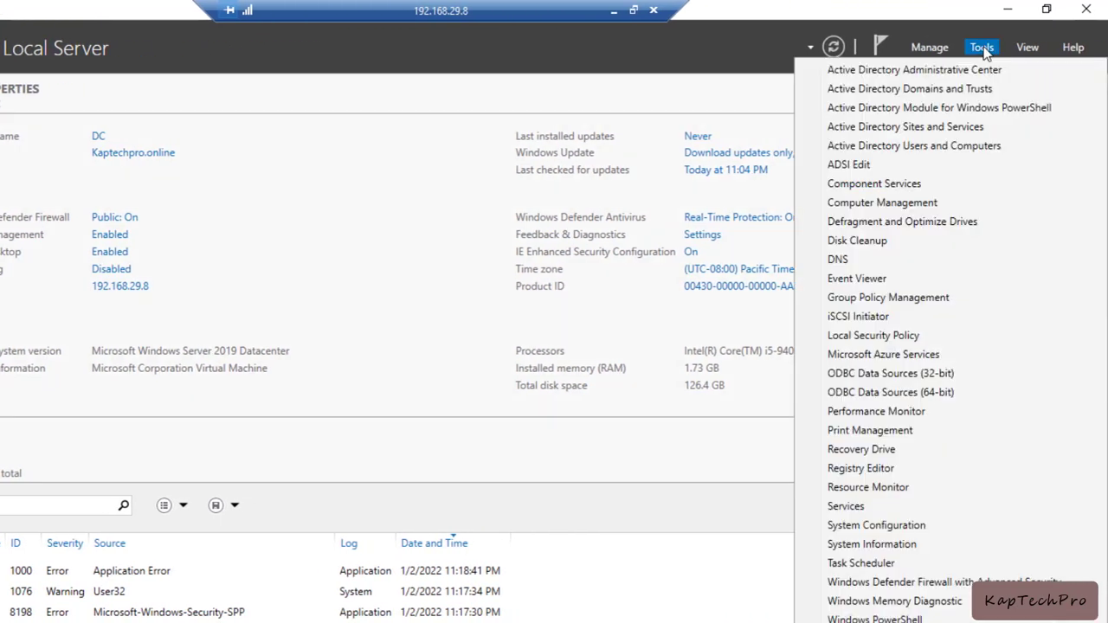
{"action": "left_click", "coordinate": [953, 150]}
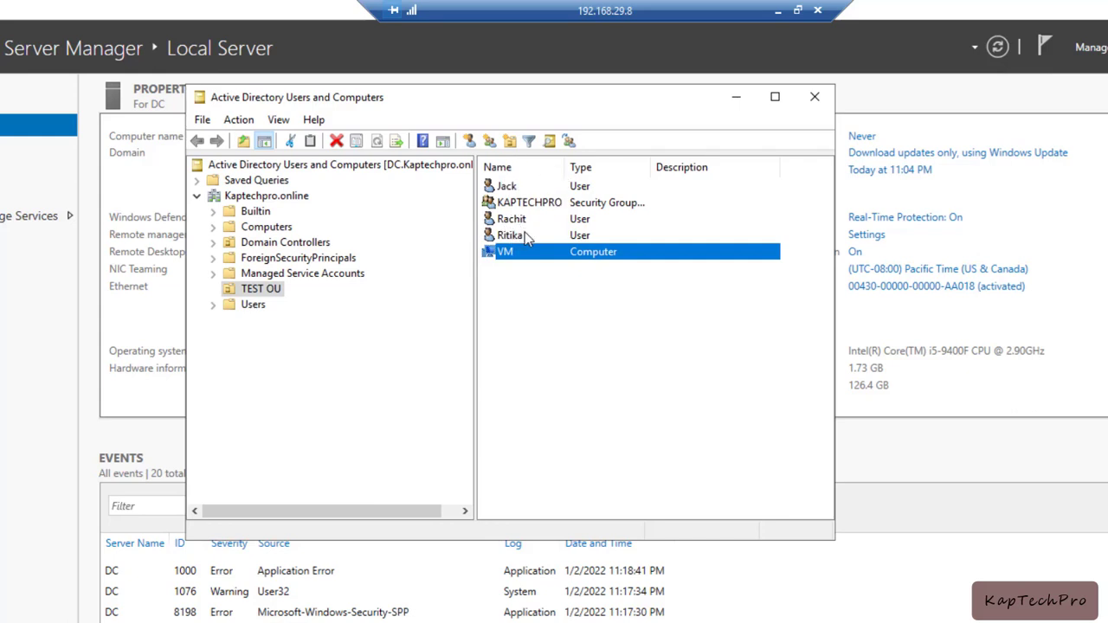
{"action": "left_click", "coordinate": [542, 204]}
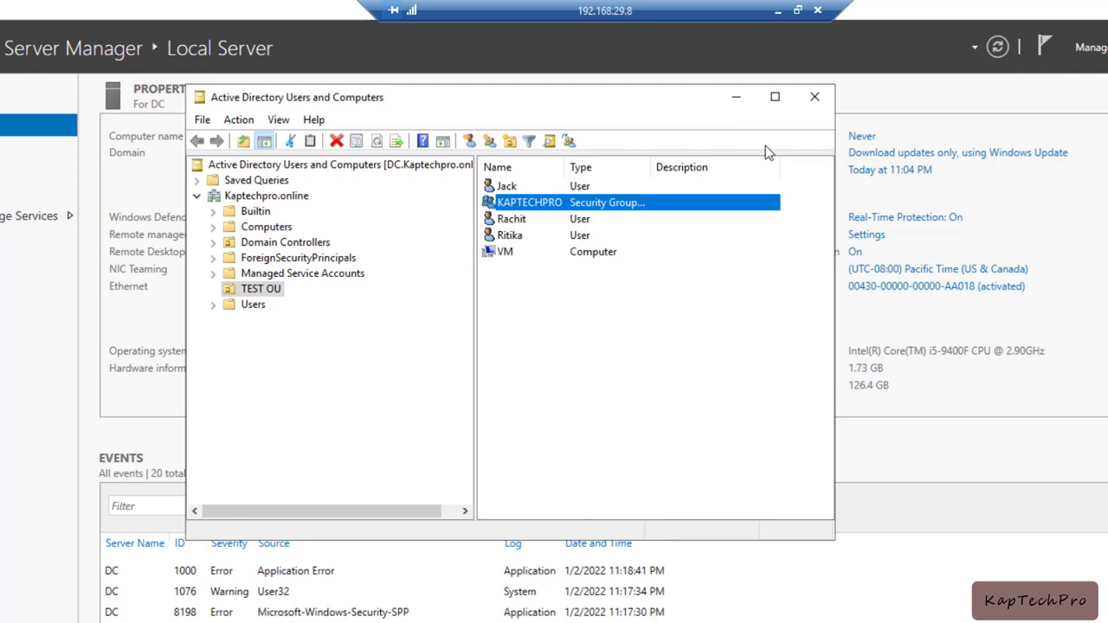
{"action": "left_click", "coordinate": [815, 97]}
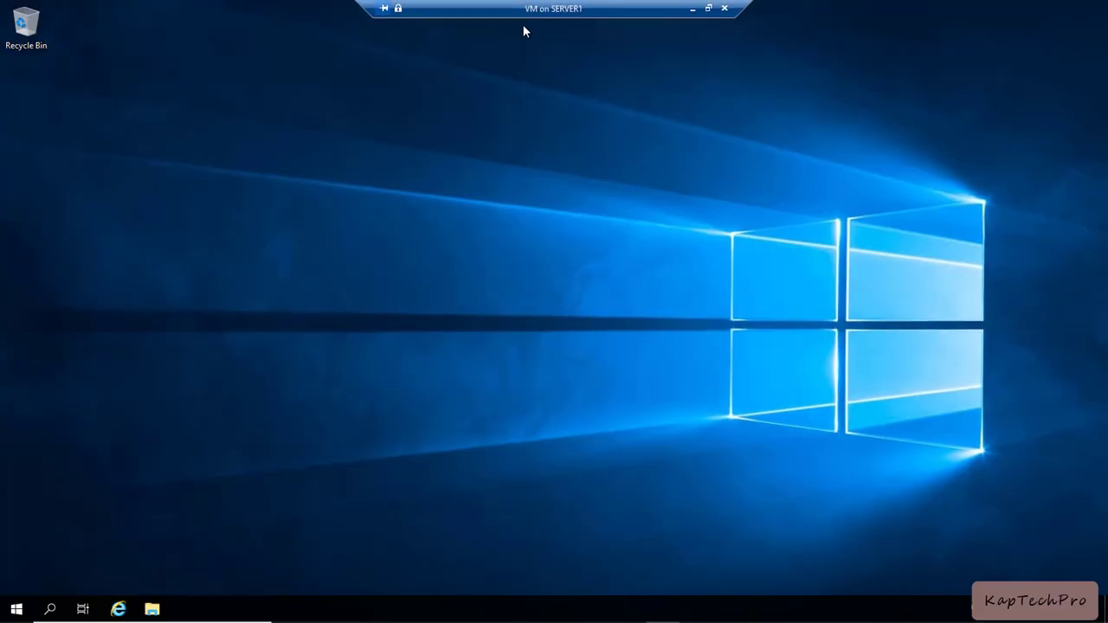
On the VM client machine, open Server Manager and view the Local Server properties
{"action": "left_click", "coordinate": [11, 610]}
{"action": "left_click", "coordinate": [256, 247]}
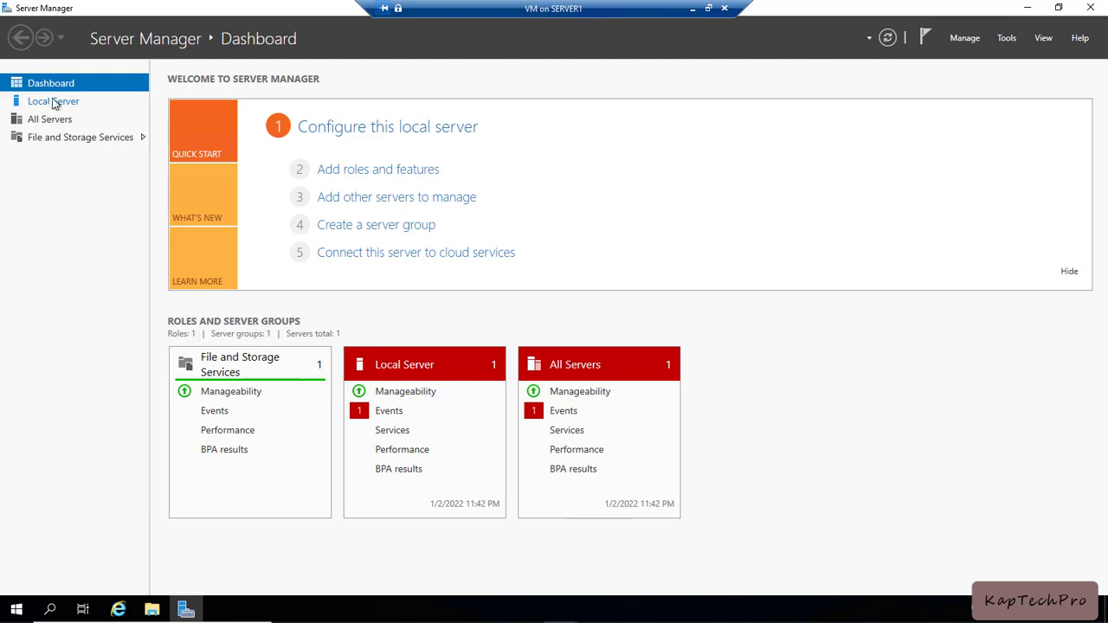
{"action": "left_click", "coordinate": [38, 104]}
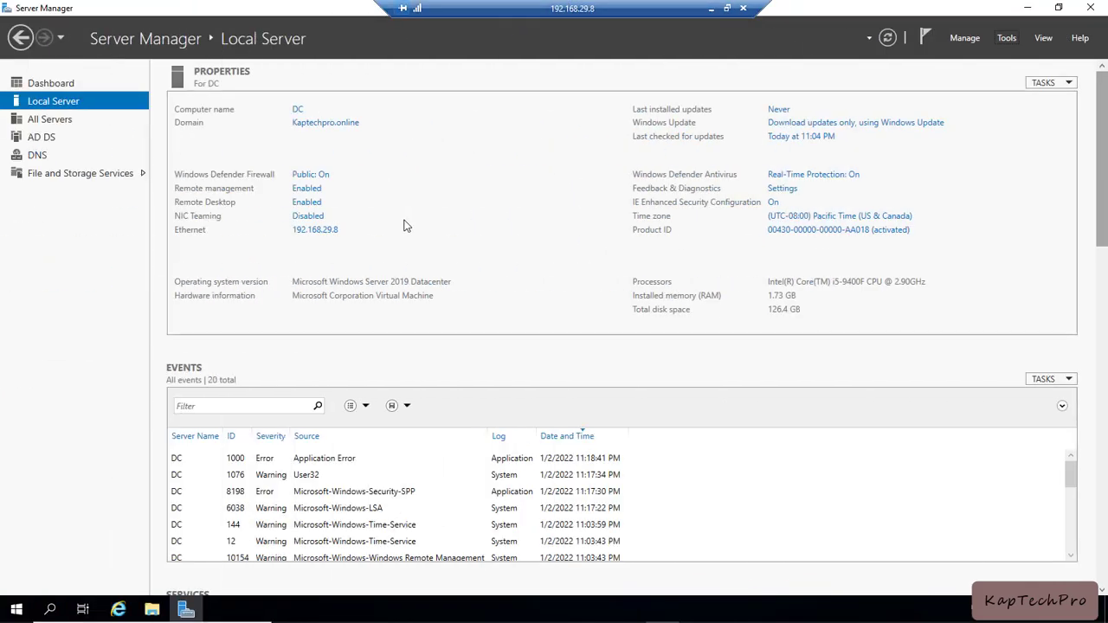
On the DC server, open Group Policy Management and expand the Kaptechpro.online domain down to its Group Policy Objects
{"action": "left_click", "coordinate": [1005, 38]}
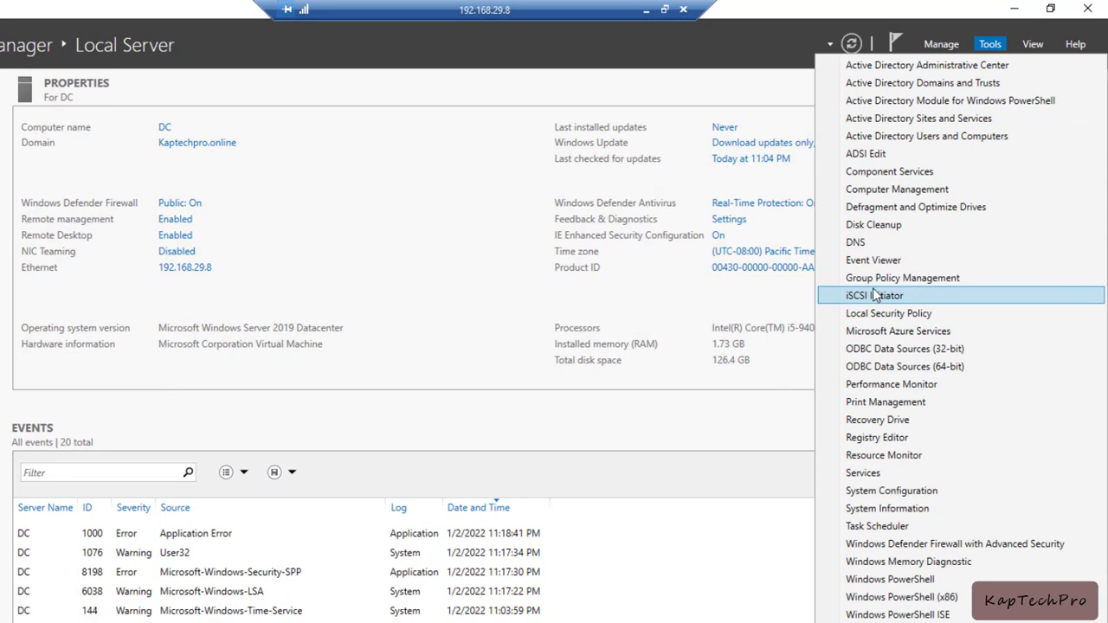
{"action": "left_click", "coordinate": [921, 284]}
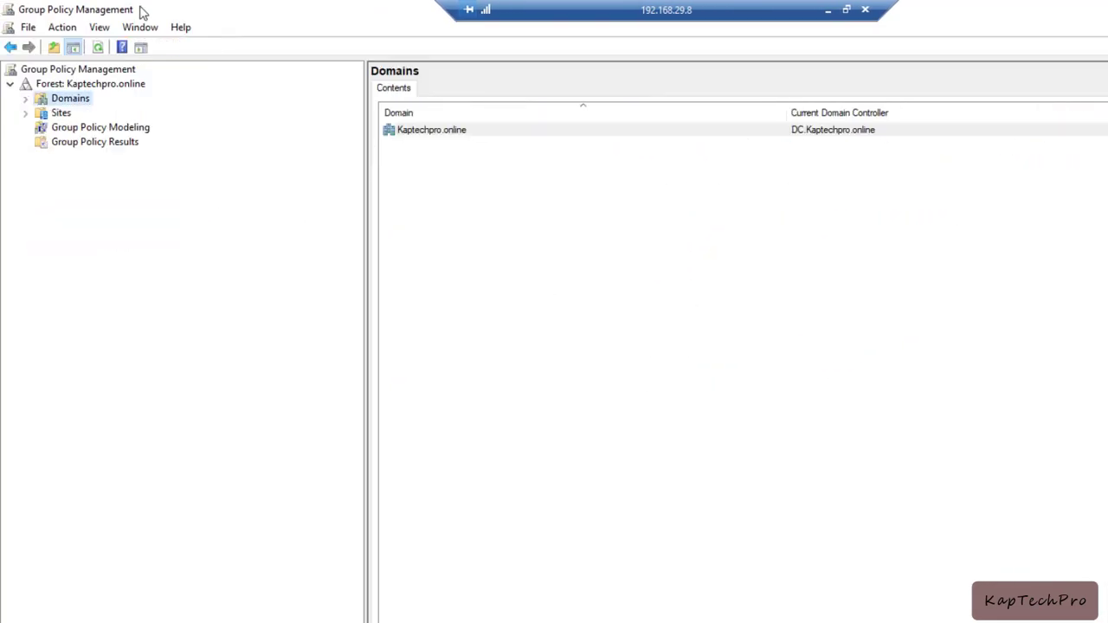
{"action": "left_click", "coordinate": [25, 99]}
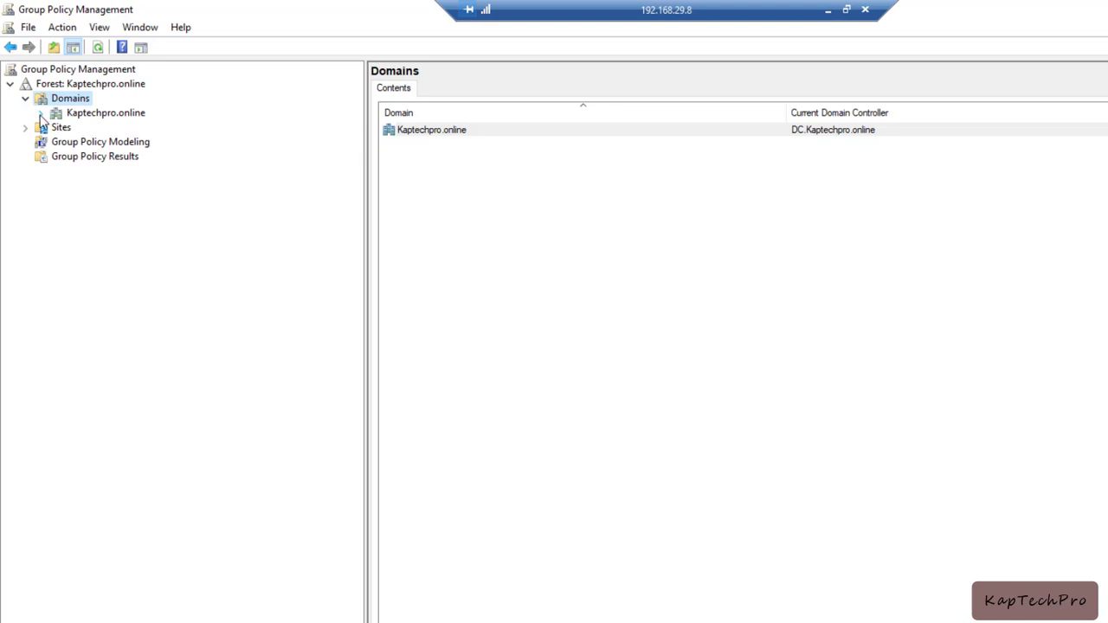
{"action": "left_click", "coordinate": [41, 113]}
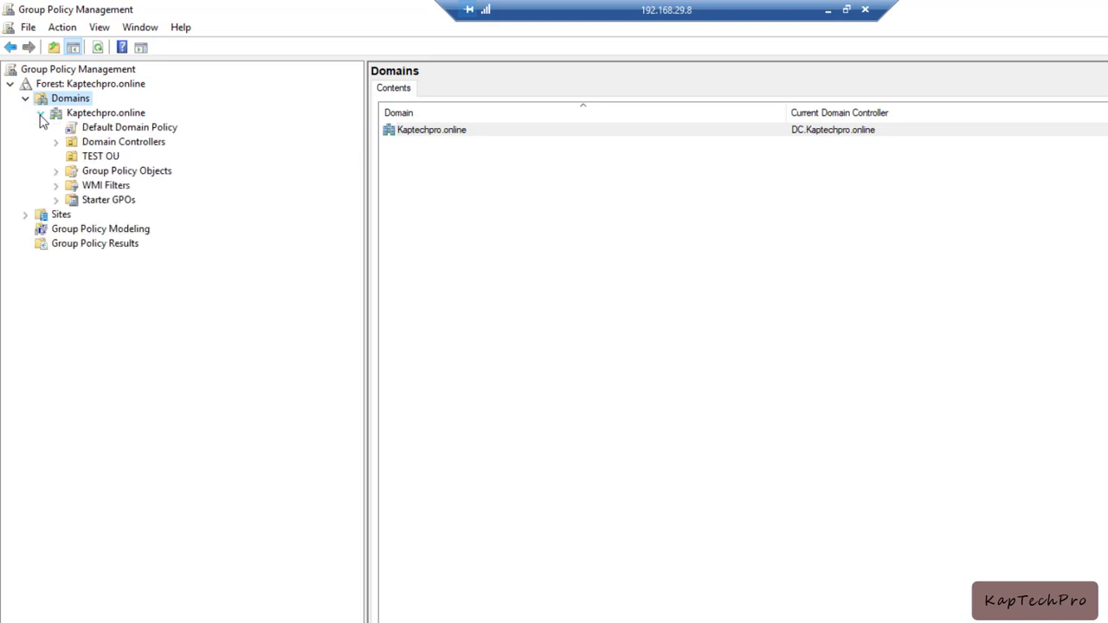
{"action": "left_click", "coordinate": [56, 172]}
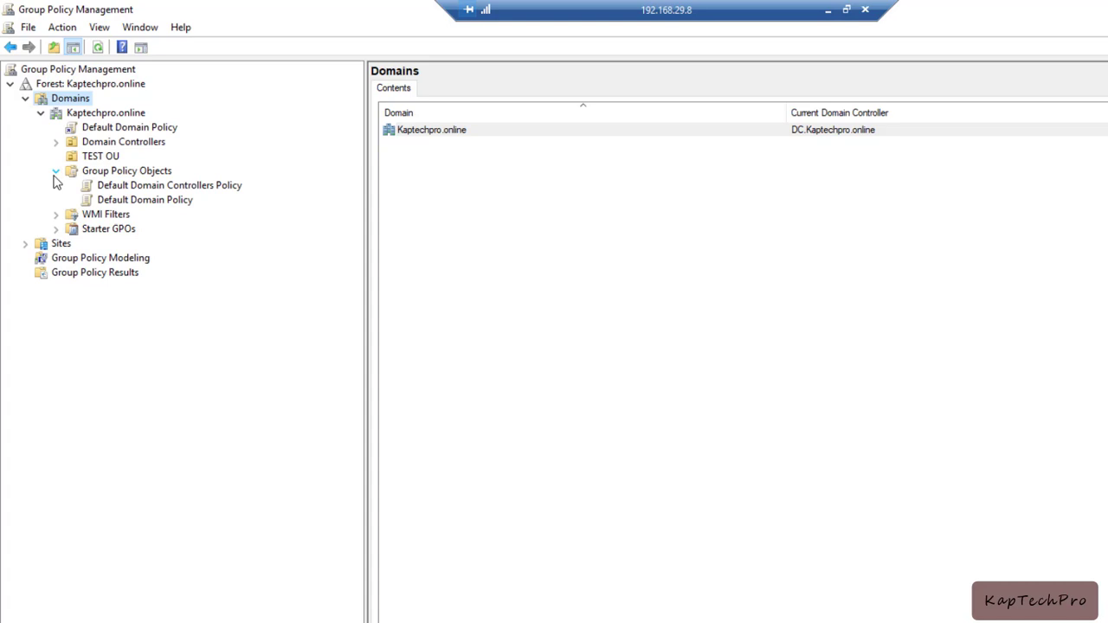
Create a new group policy object named ENABLE REMOTE with no source starter GPO
{"action": "left_click", "coordinate": [122, 174]}
{"action": "right_click", "coordinate": [121, 177]}
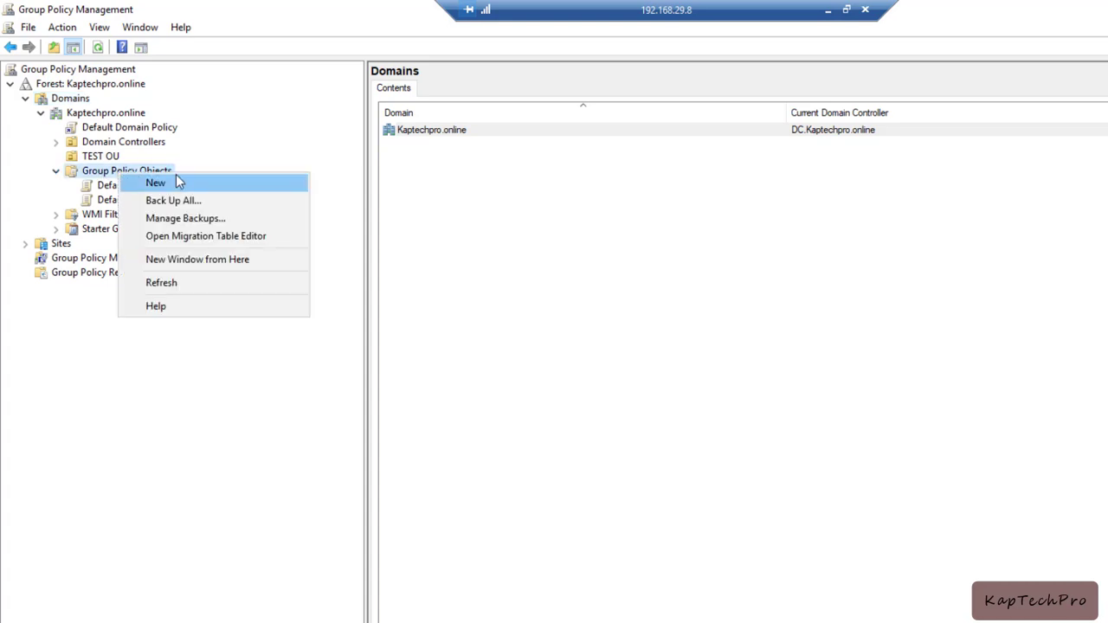
{"action": "left_click", "coordinate": [157, 184]}
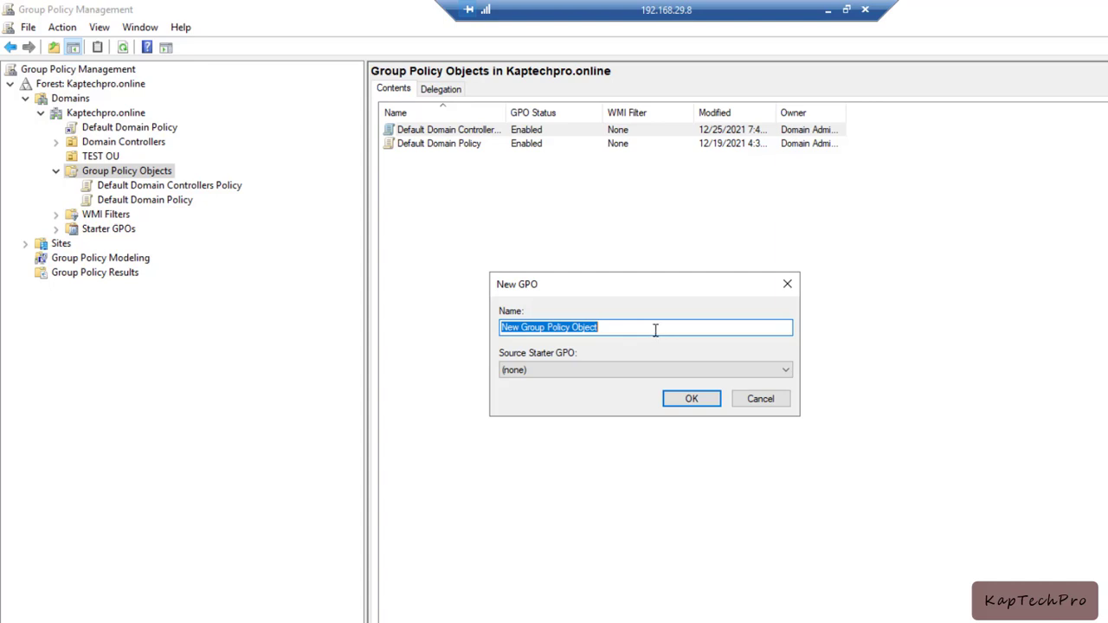
{"action": "type", "text": "ENABLE REMOTE"}
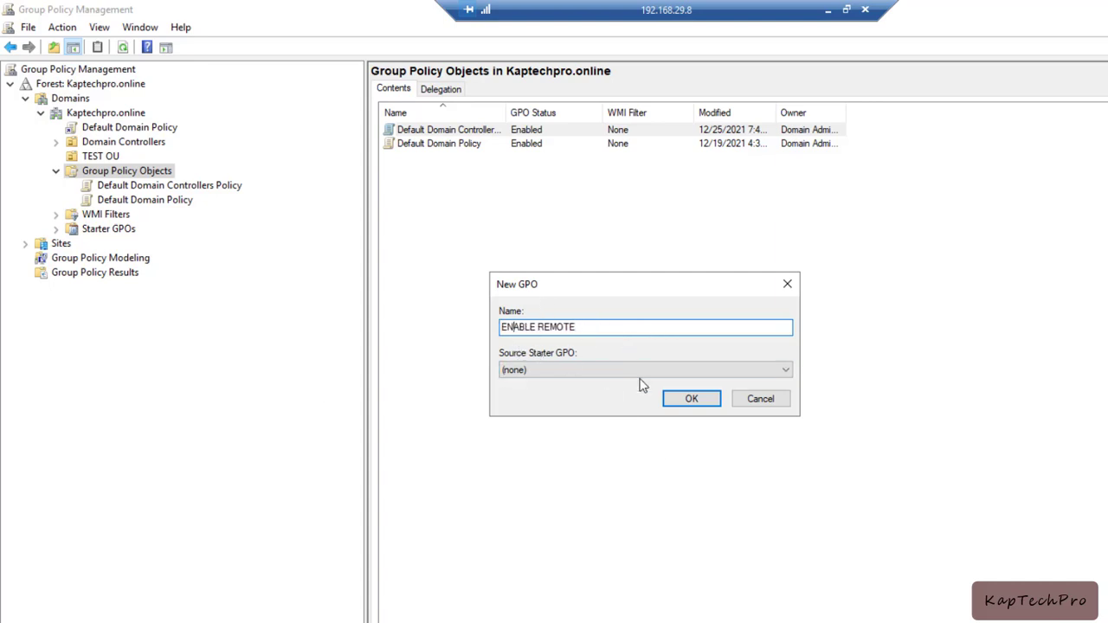
{"action": "left_click", "coordinate": [692, 399]}
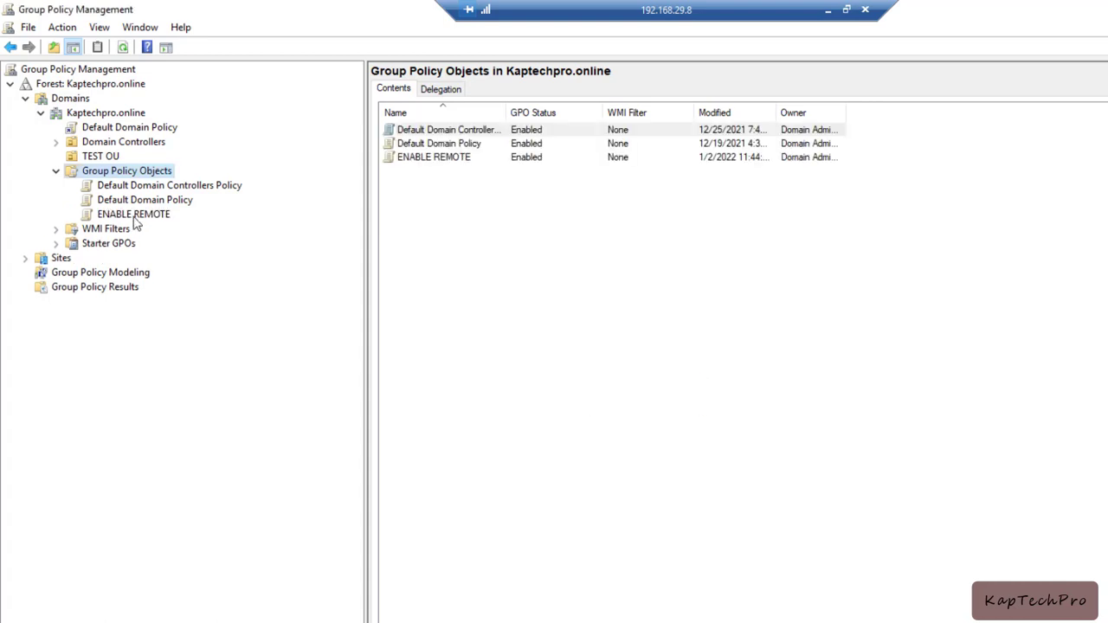
Open the ENABLE REMOTE policy for editing, maximize the editor window and widen its tree pane
{"action": "left_click", "coordinate": [135, 214]}
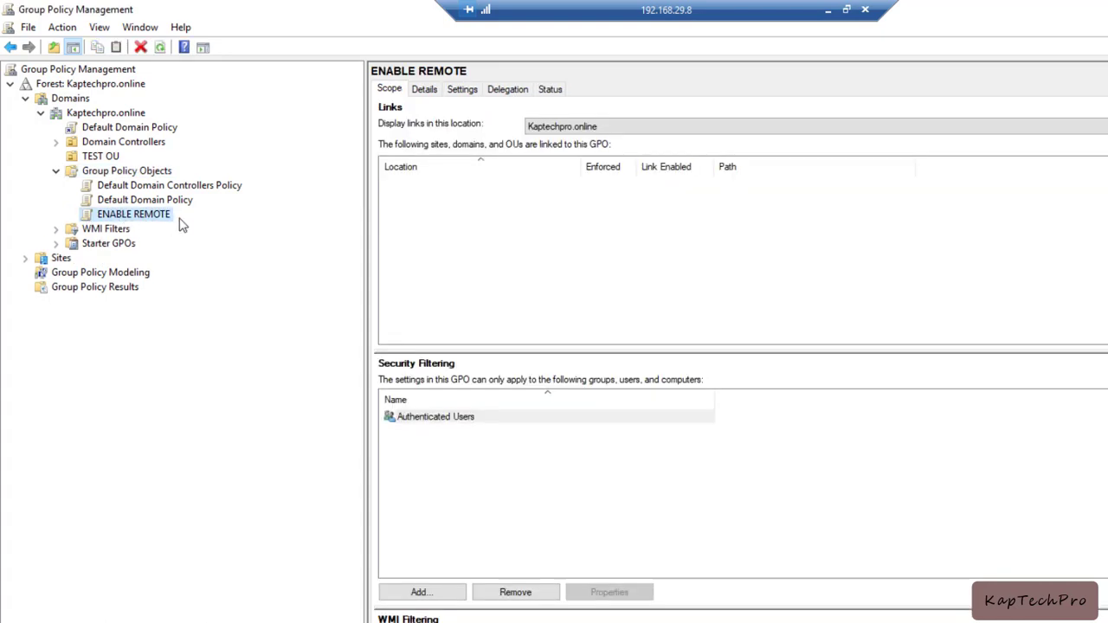
{"action": "right_click", "coordinate": [126, 219]}
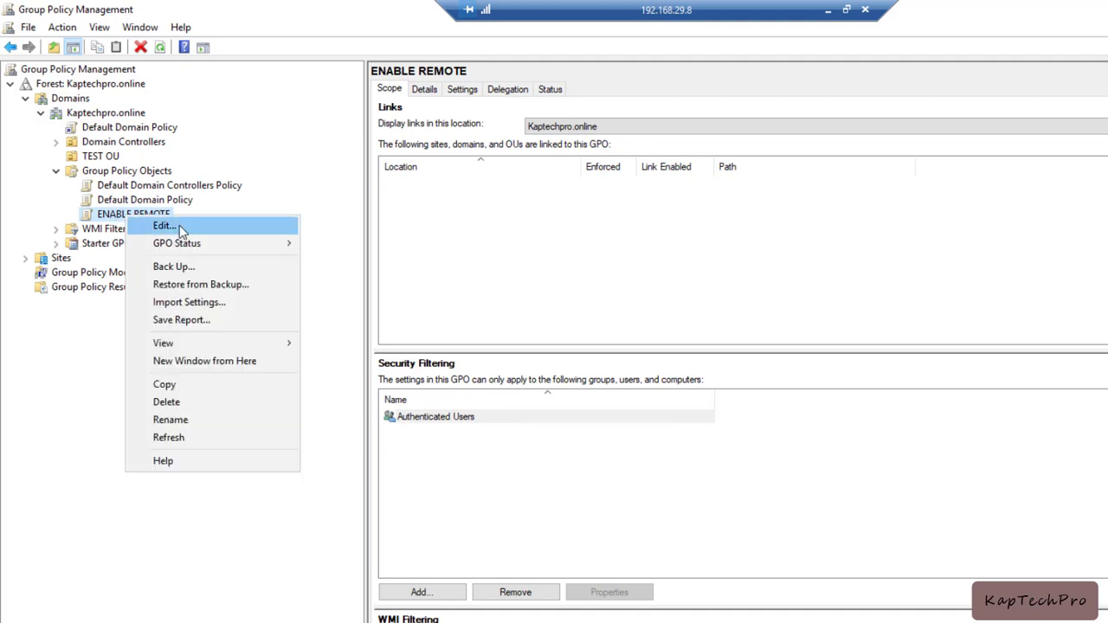
{"action": "left_click", "coordinate": [164, 226]}
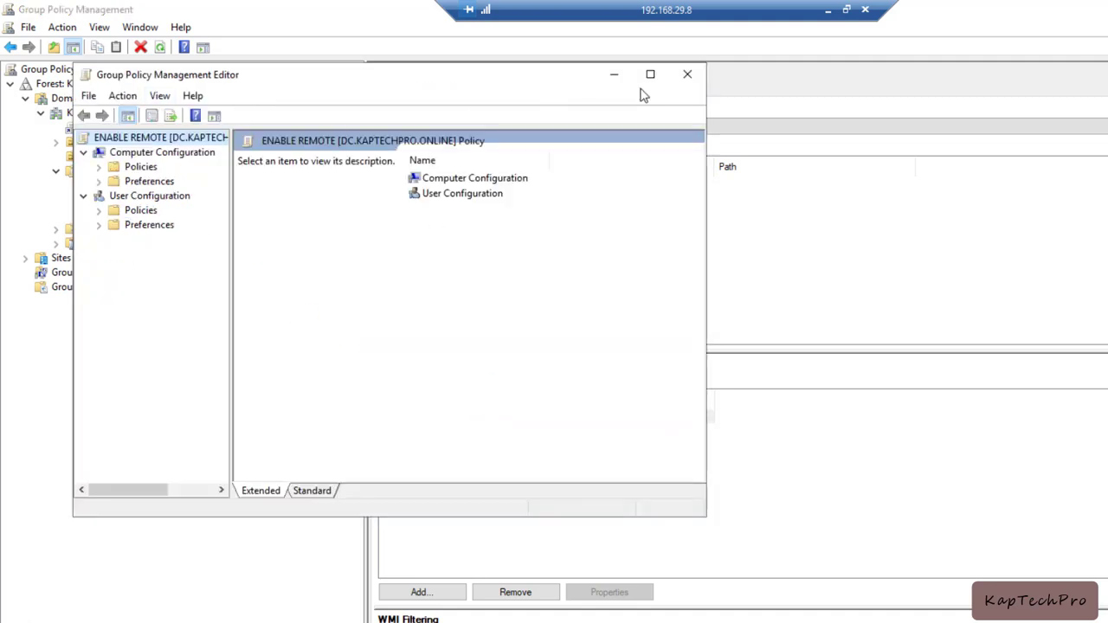
{"action": "left_click", "coordinate": [650, 76]}
{"action": "left_click_drag", "start_coordinate": [156, 145], "coordinate": [442, 145]}
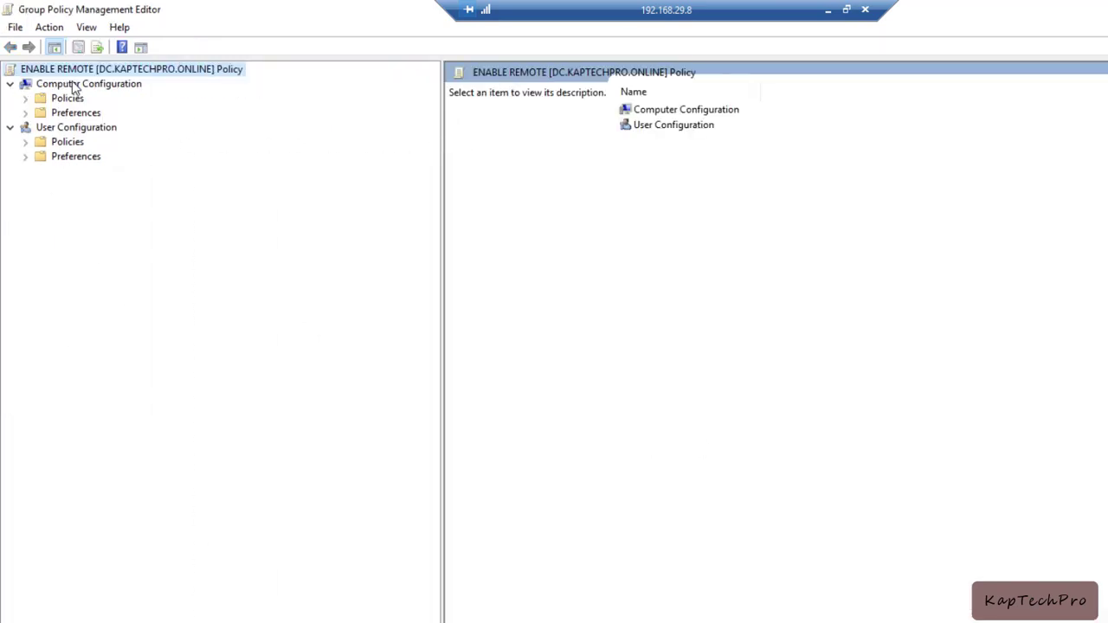
Open the Connections folder under Computer Configuration, Policies, Administrative Templates, Windows Components, Remote Desktop Services, Remote Desktop Session Host
{"action": "left_click", "coordinate": [26, 98]}
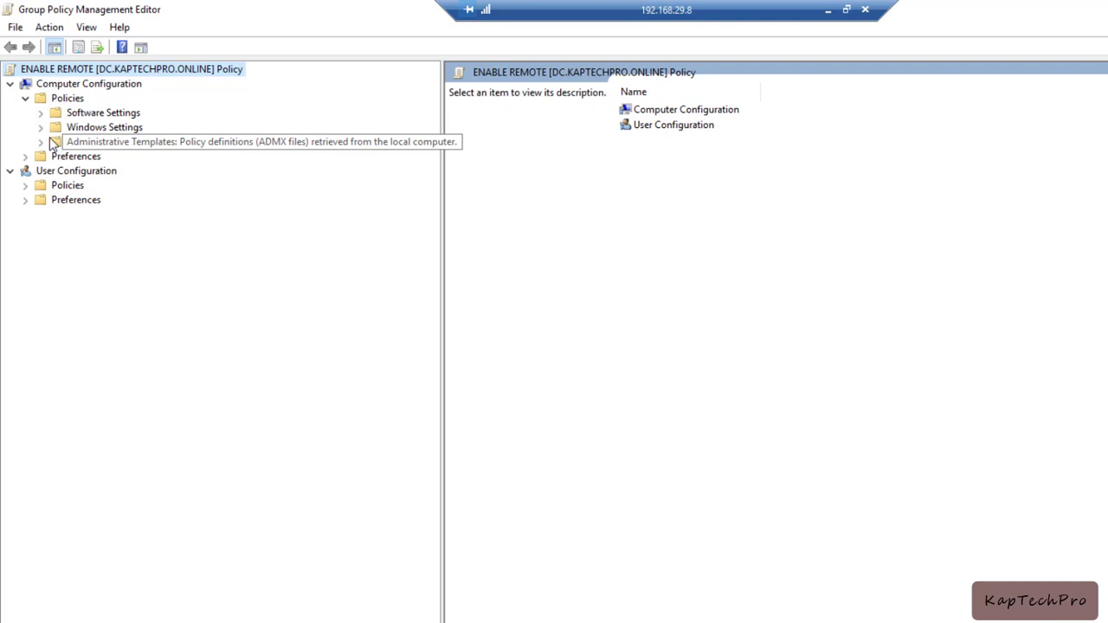
{"action": "left_click", "coordinate": [44, 143]}
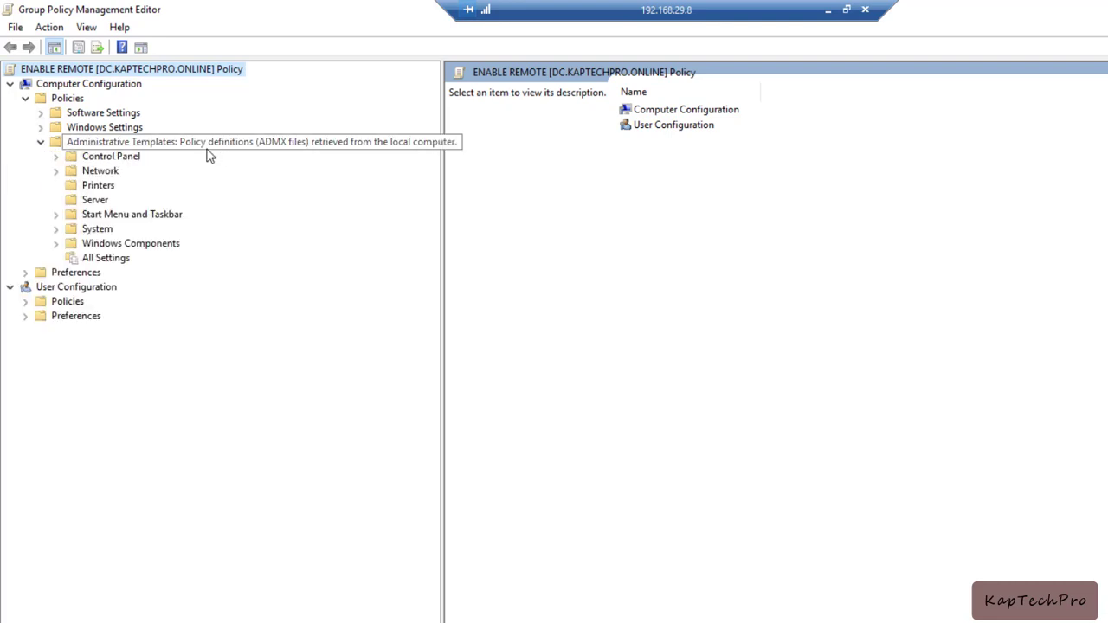
{"action": "left_click", "coordinate": [57, 244]}
{"action": "scroll", "coordinate": [219, 465], "scroll_direction": "down", "scroll_amount": 3}
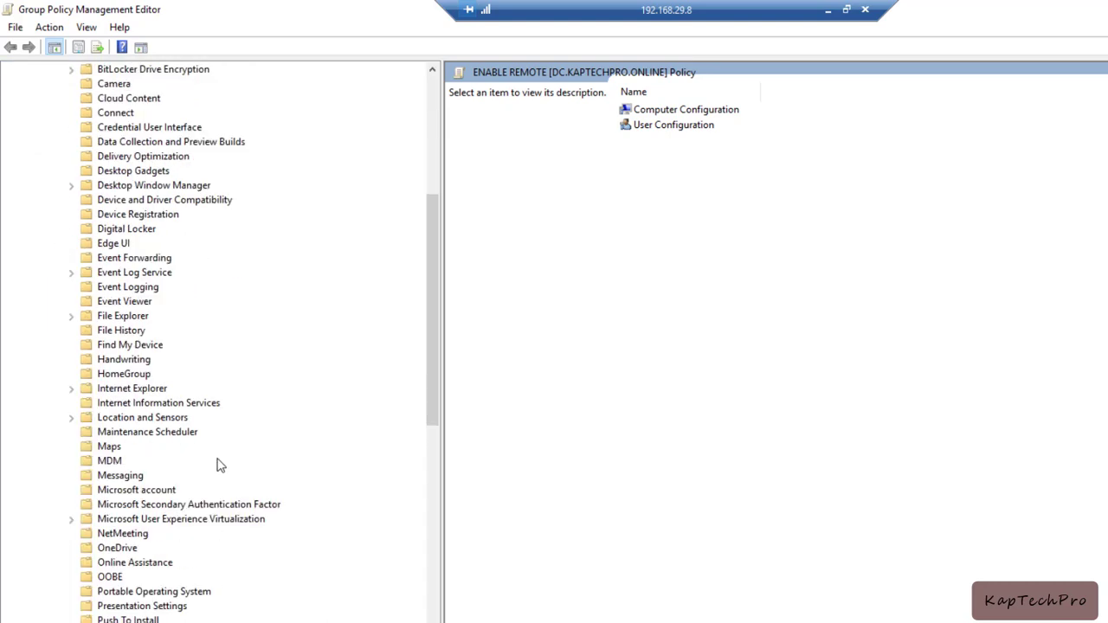
{"action": "scroll", "coordinate": [219, 465], "scroll_direction": "down", "scroll_amount": 1}
{"action": "left_click", "coordinate": [72, 593]}
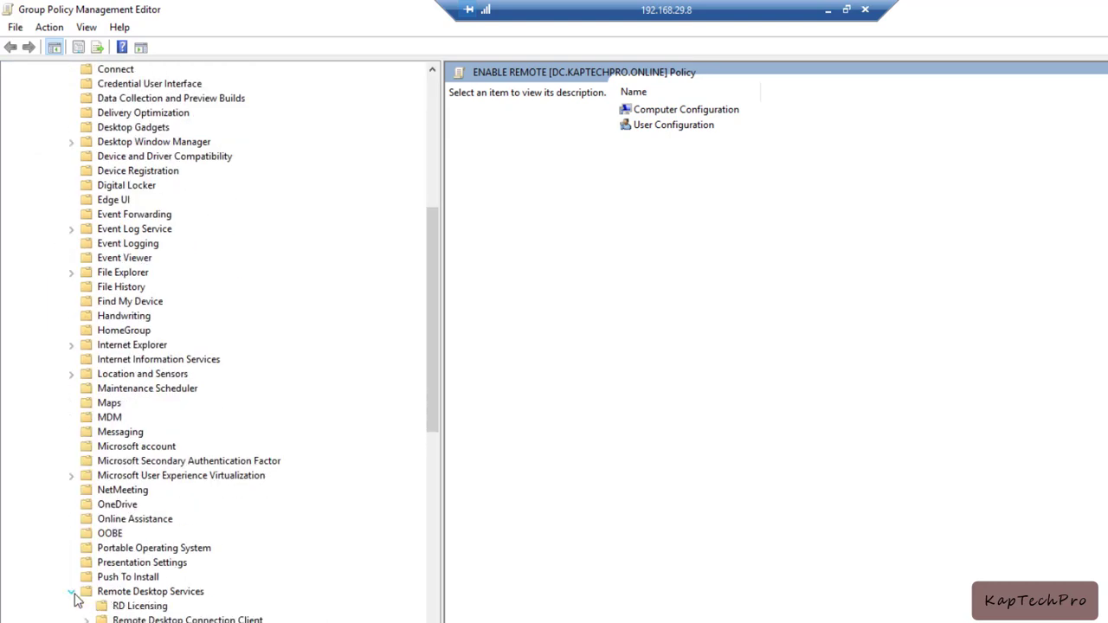
{"action": "scroll", "coordinate": [78, 597], "scroll_direction": "down", "scroll_amount": 4}
{"action": "left_click", "coordinate": [73, 418]}
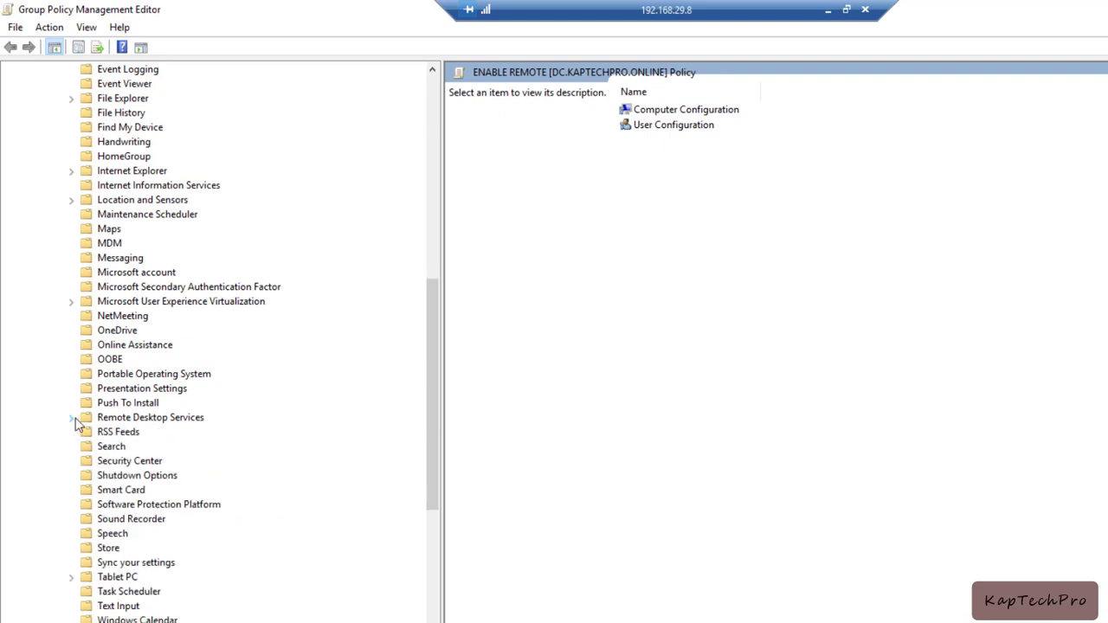
{"action": "left_click", "coordinate": [73, 418]}
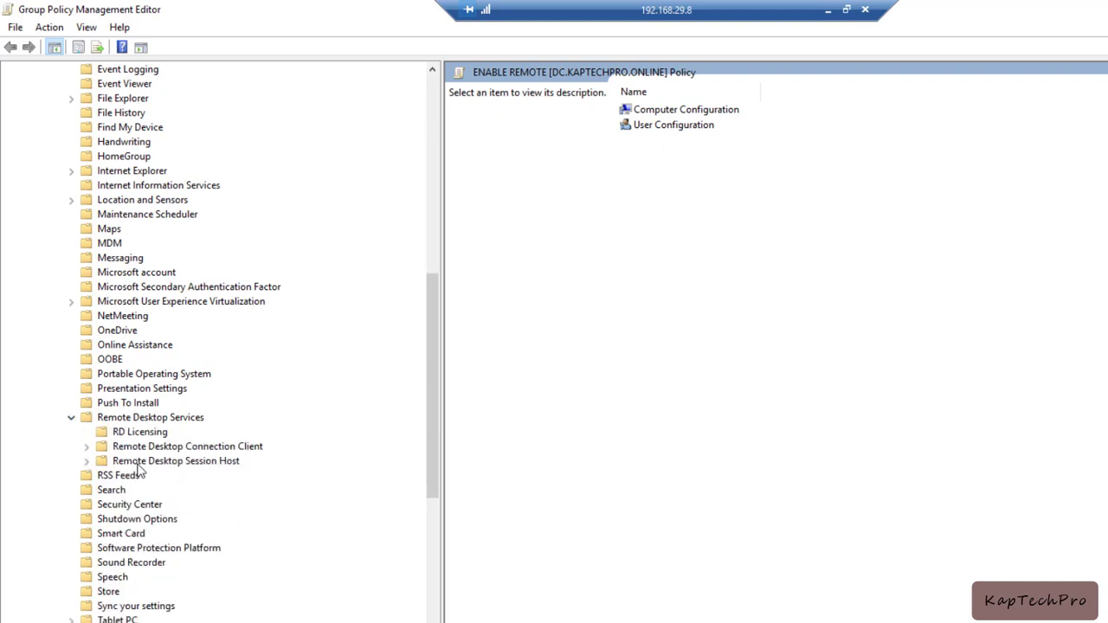
{"action": "left_click", "coordinate": [87, 461]}
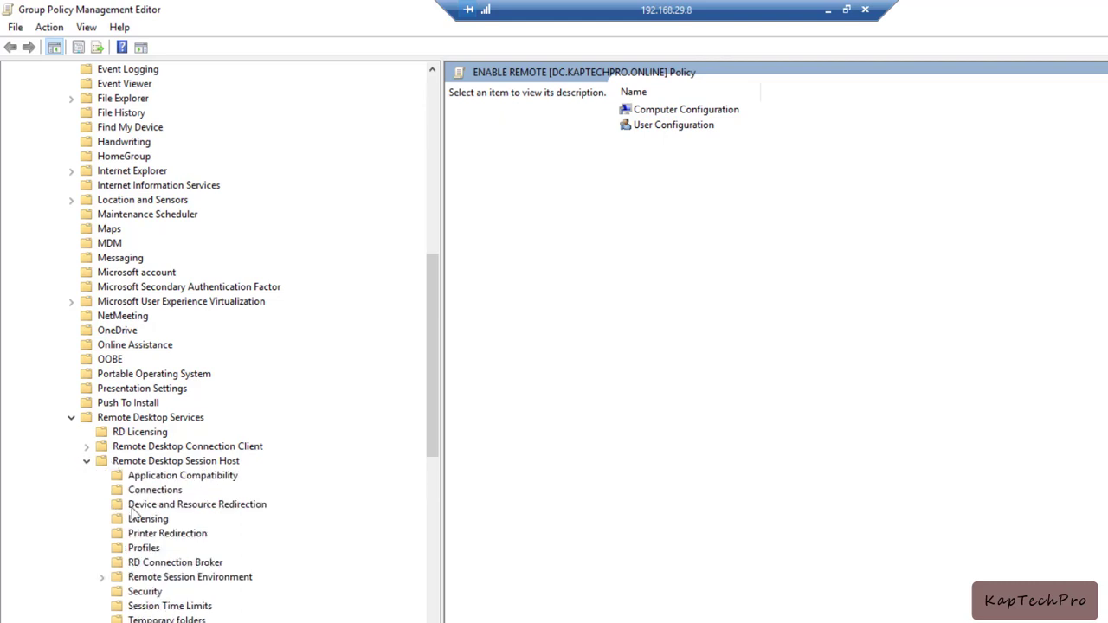
{"action": "left_click", "coordinate": [165, 491]}
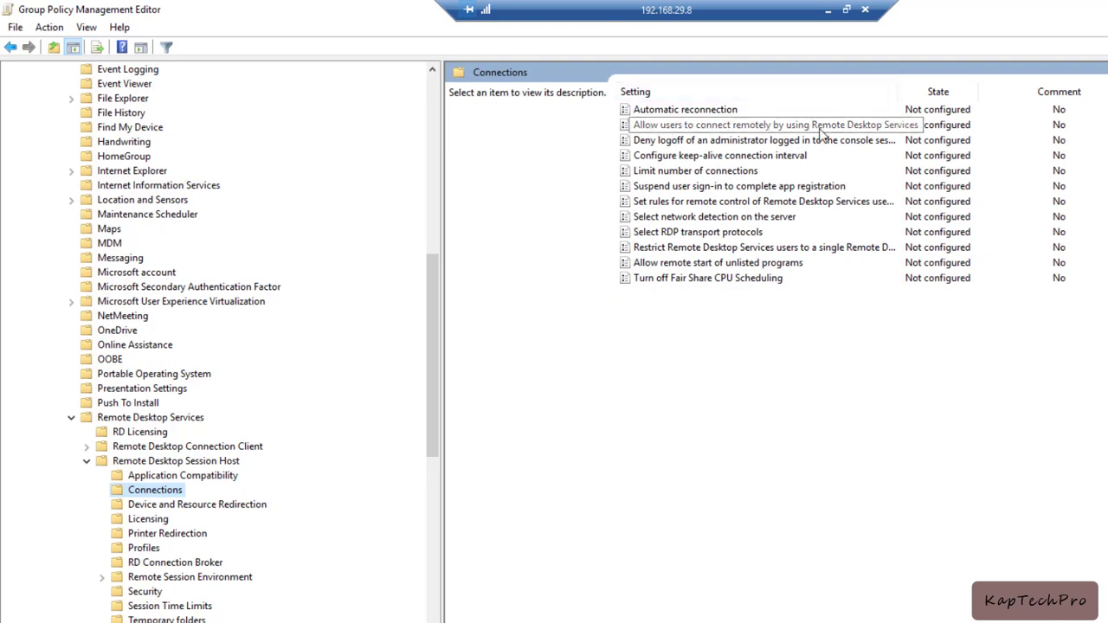
Set the policy "Allow users to connect remotely by using Remote Desktop Services" to Enabled and apply it
{"action": "right_click", "coordinate": [655, 129]}
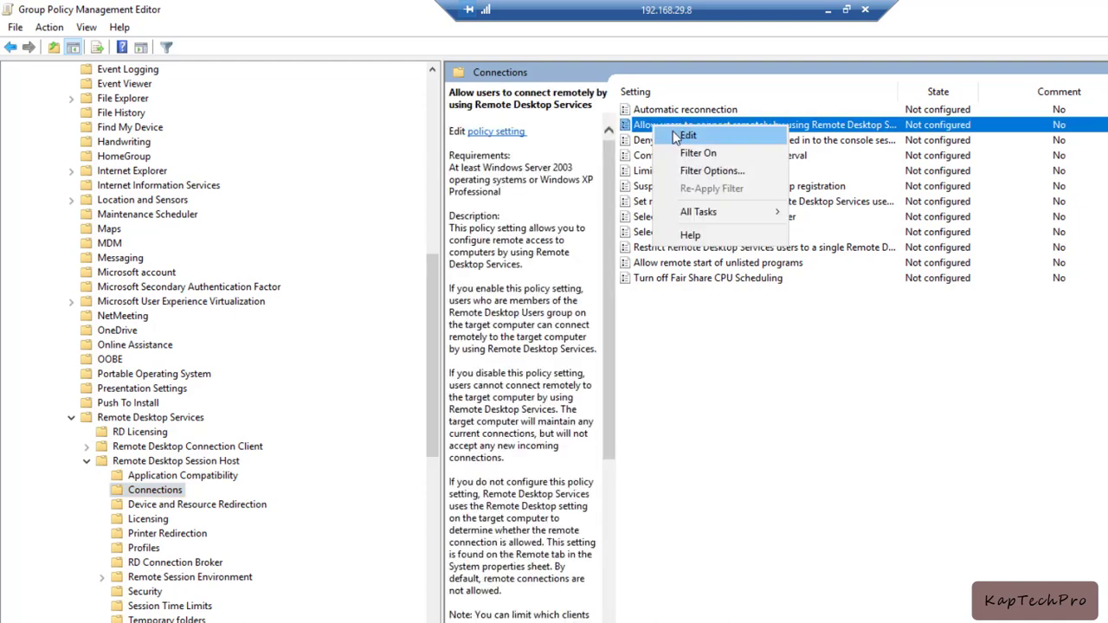
{"action": "left_click", "coordinate": [687, 137]}
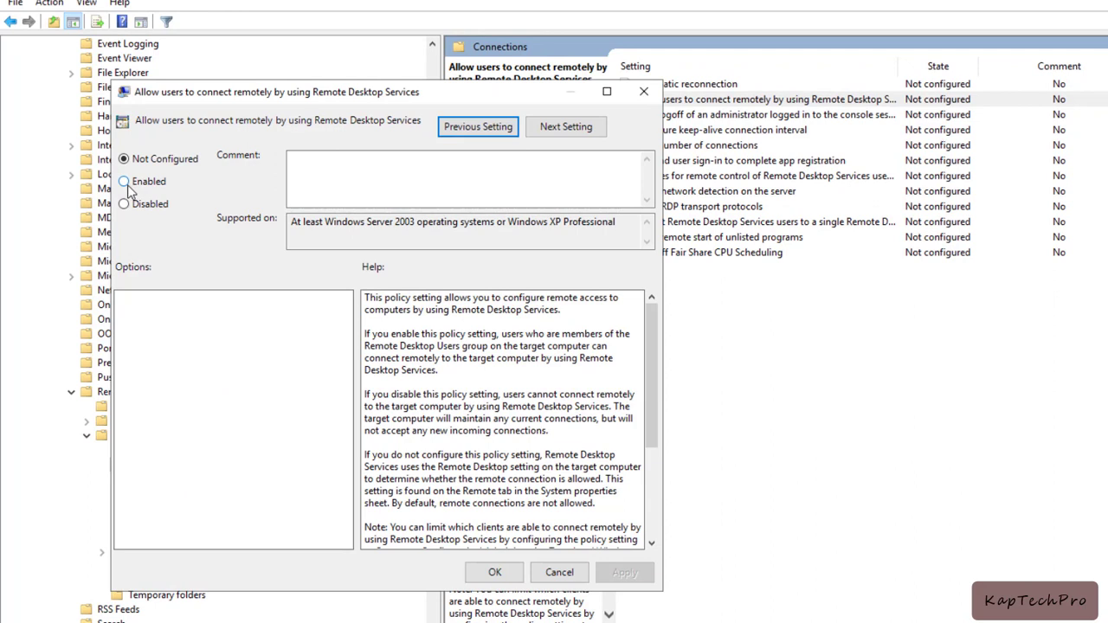
{"action": "left_click", "coordinate": [128, 184]}
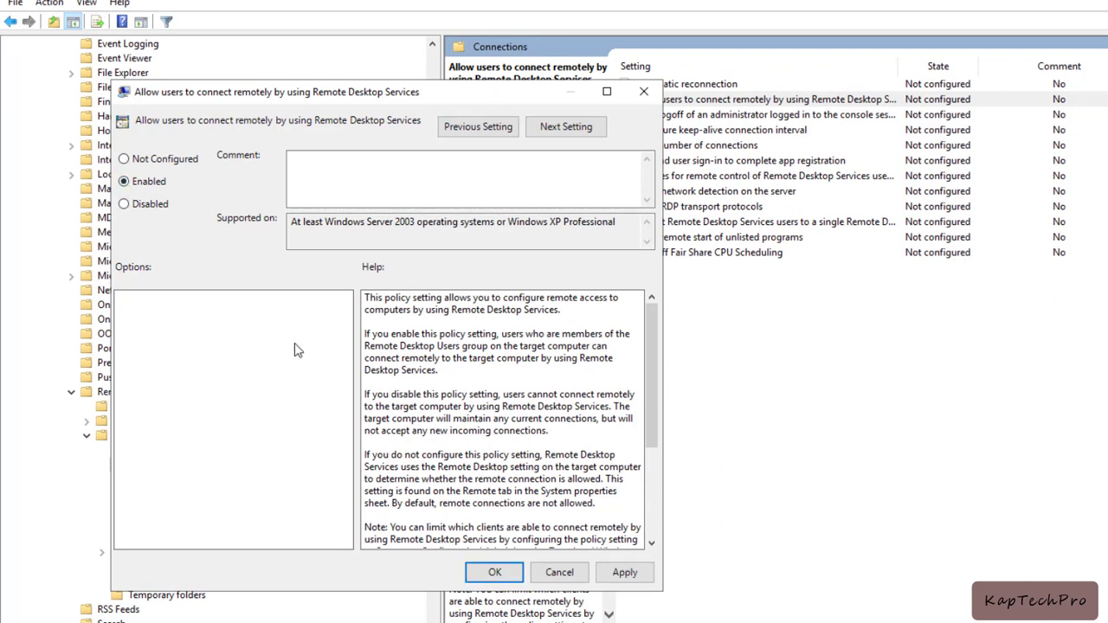
{"action": "left_click_drag", "start_coordinate": [370, 305], "coordinate": [625, 500]}
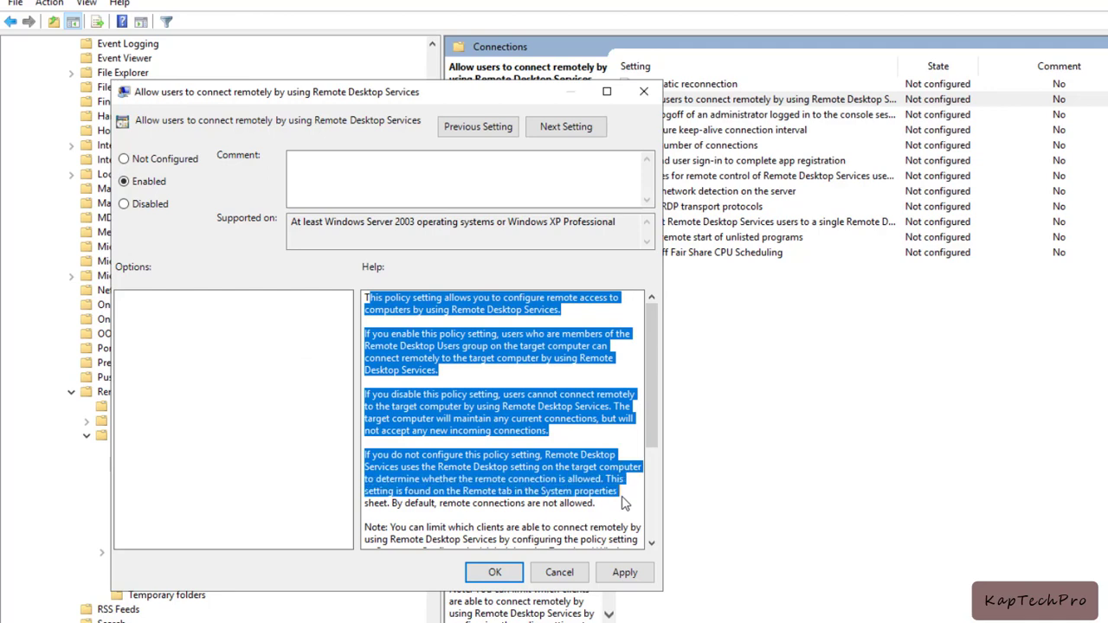
{"action": "left_click", "coordinate": [625, 572]}
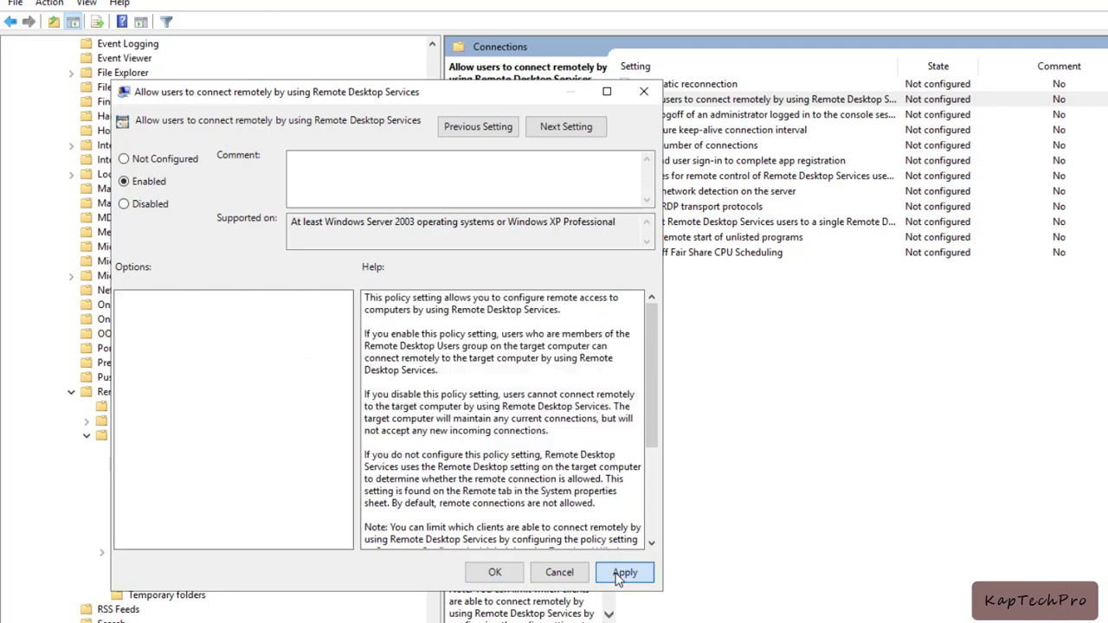
{"action": "left_click", "coordinate": [490, 573]}
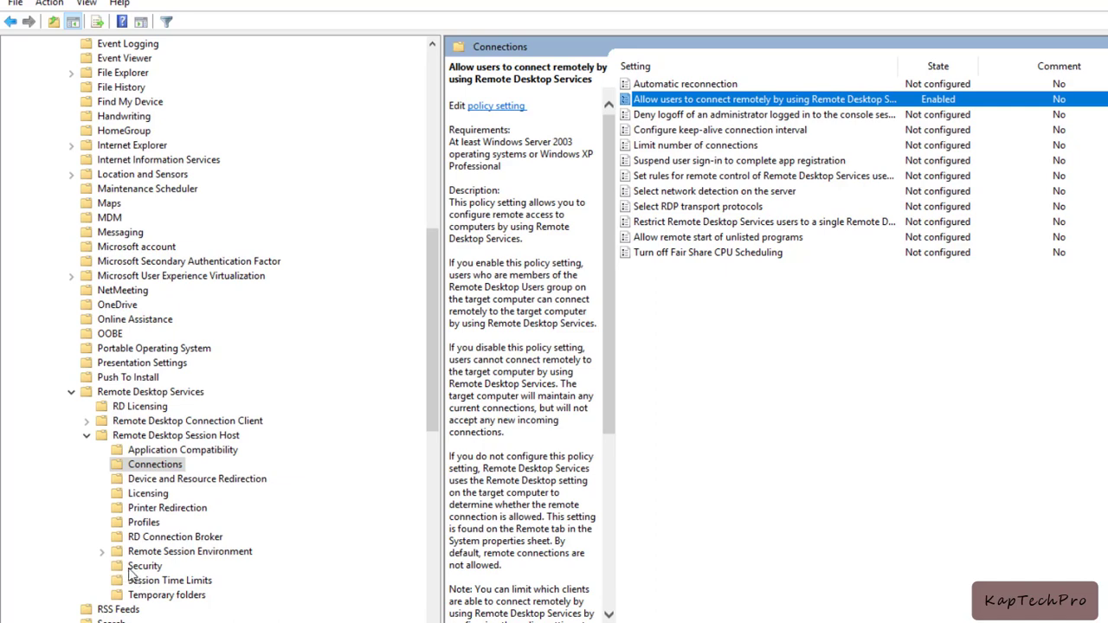
In the Session Host's Security folder, set "Require user authentication for remote connections by using Network Level Authentication" to Enabled and apply it
{"action": "left_click", "coordinate": [143, 566]}
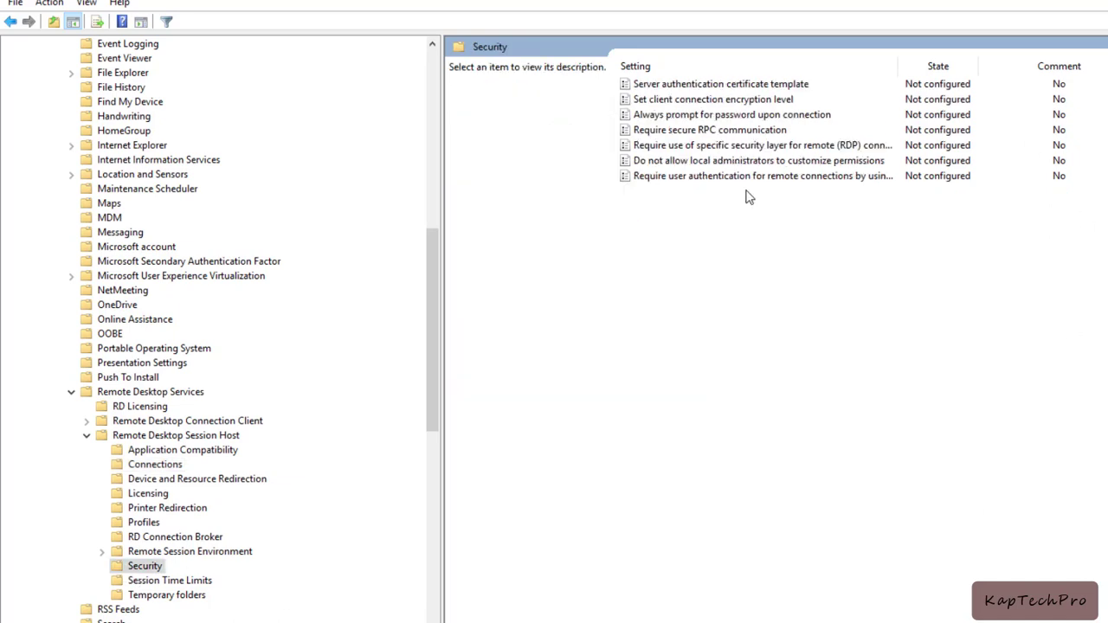
{"action": "left_click", "coordinate": [651, 179]}
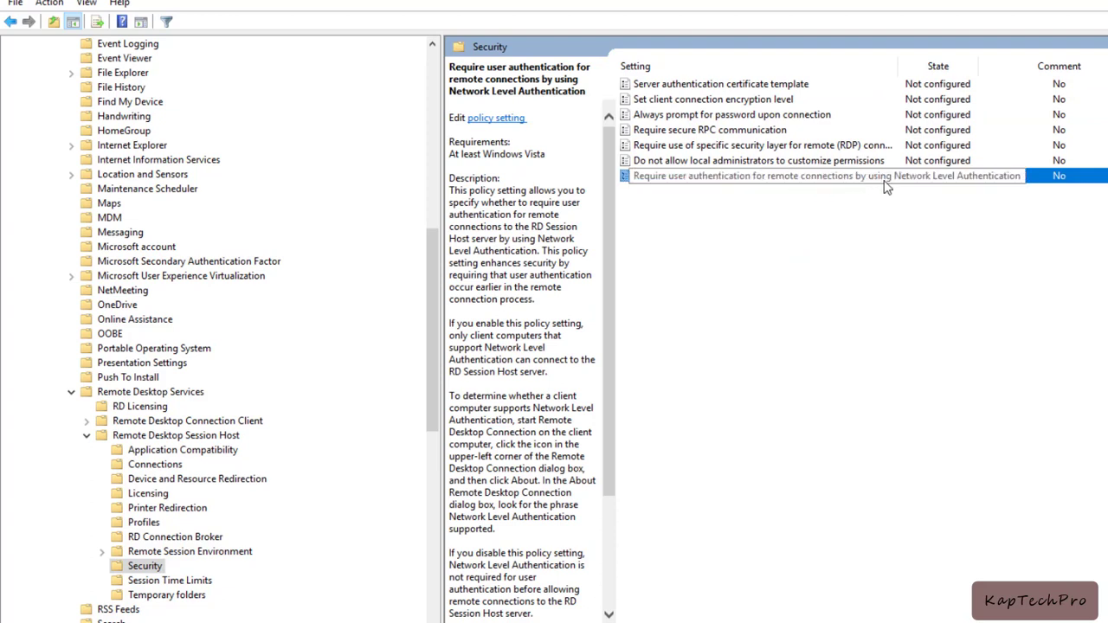
{"action": "double_click", "coordinate": [727, 183]}
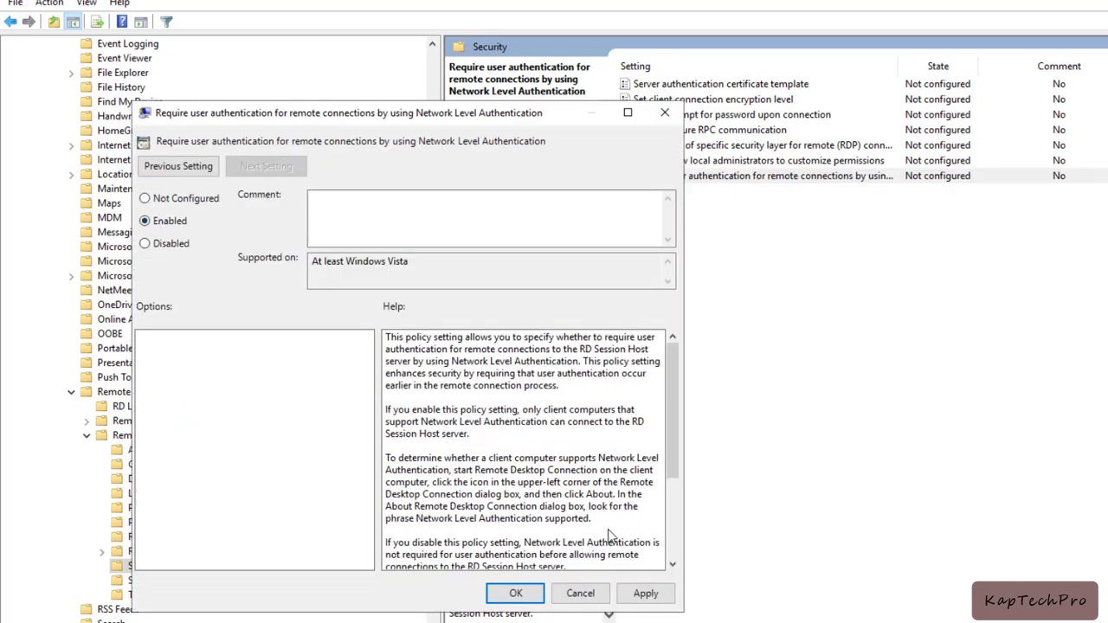
{"action": "left_click_drag", "start_coordinate": [400, 349], "coordinate": [618, 532]}
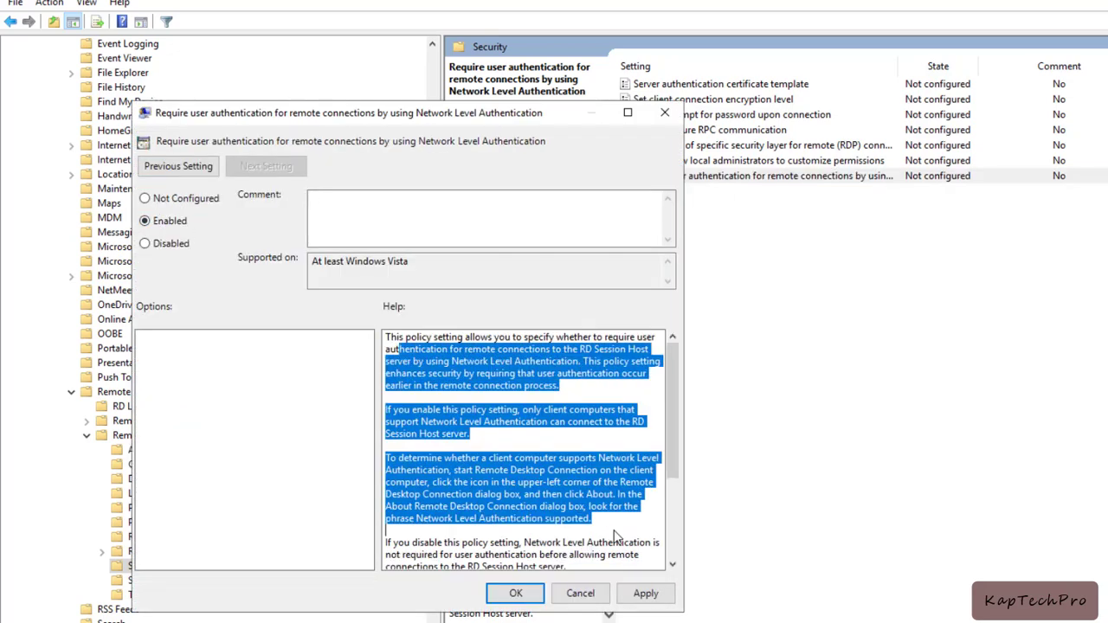
{"action": "left_click", "coordinate": [646, 595]}
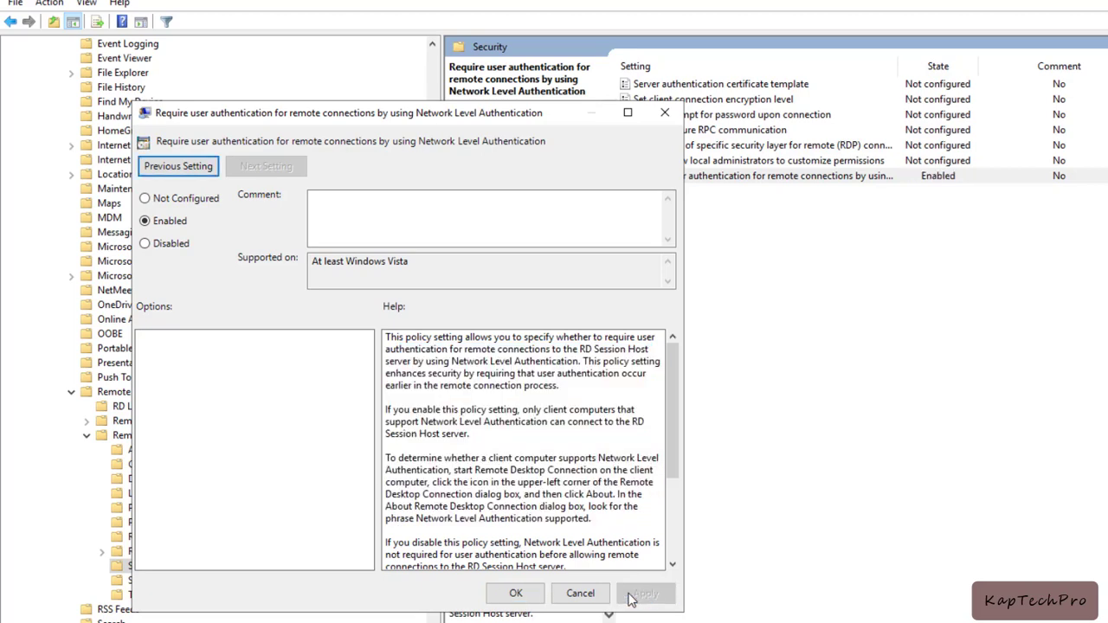
{"action": "left_click", "coordinate": [516, 594]}
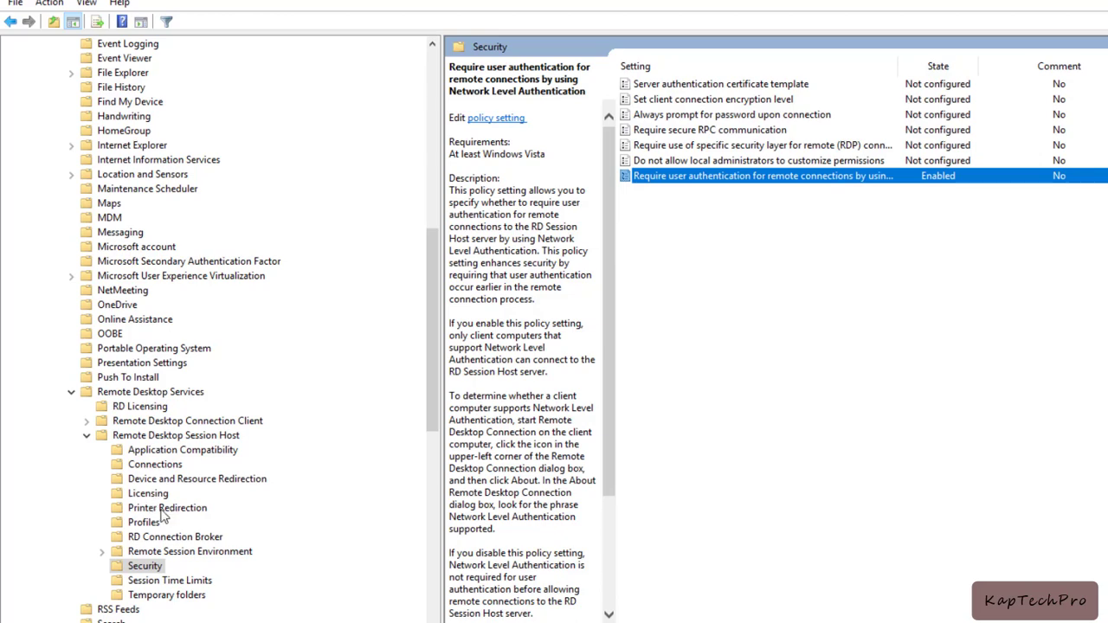
Open Inbound Rules under Computer Configuration, Policies, Windows Settings, Security Settings, Windows Defender Firewall with Advanced Security
{"action": "left_click_drag", "start_coordinate": [429, 351], "coordinate": [416, 156]}
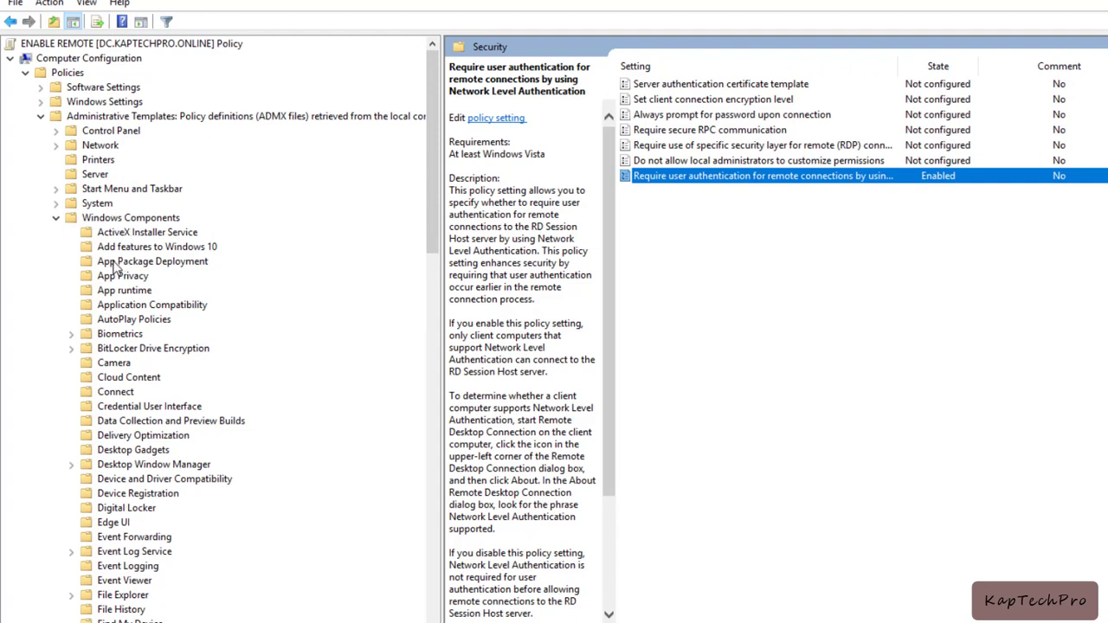
{"action": "left_click", "coordinate": [40, 102]}
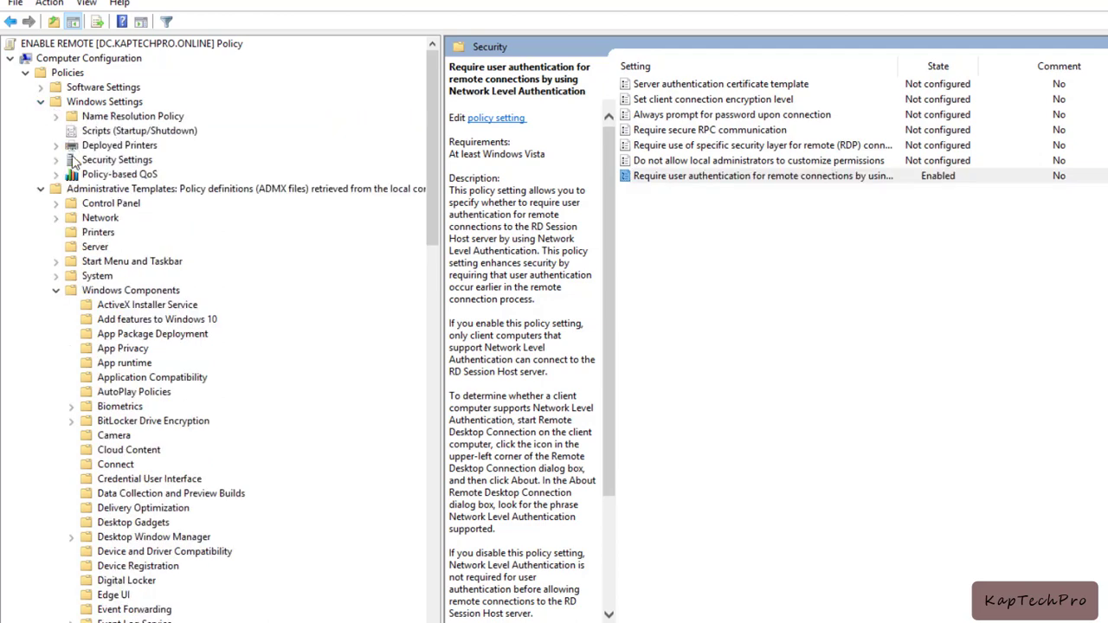
{"action": "left_click", "coordinate": [57, 159]}
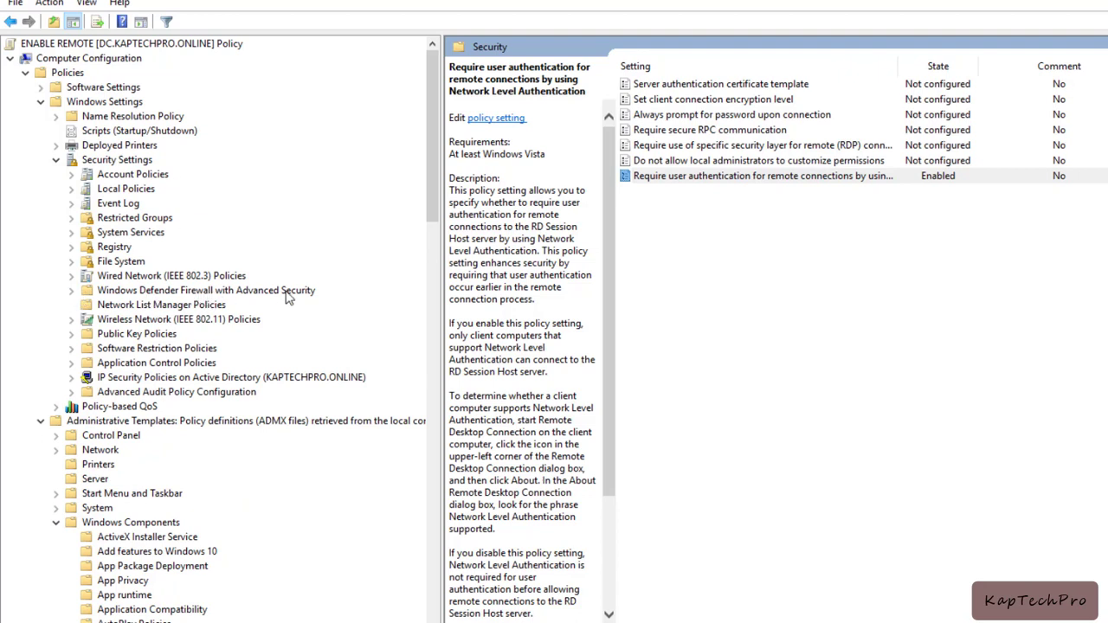
{"action": "left_click", "coordinate": [71, 290]}
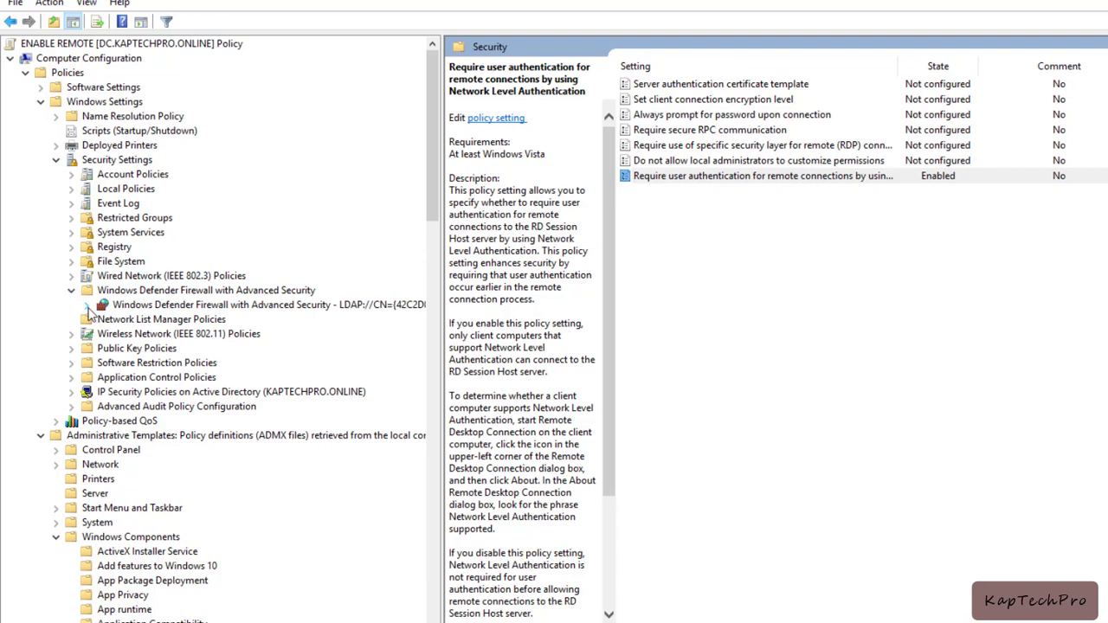
{"action": "left_click", "coordinate": [87, 305]}
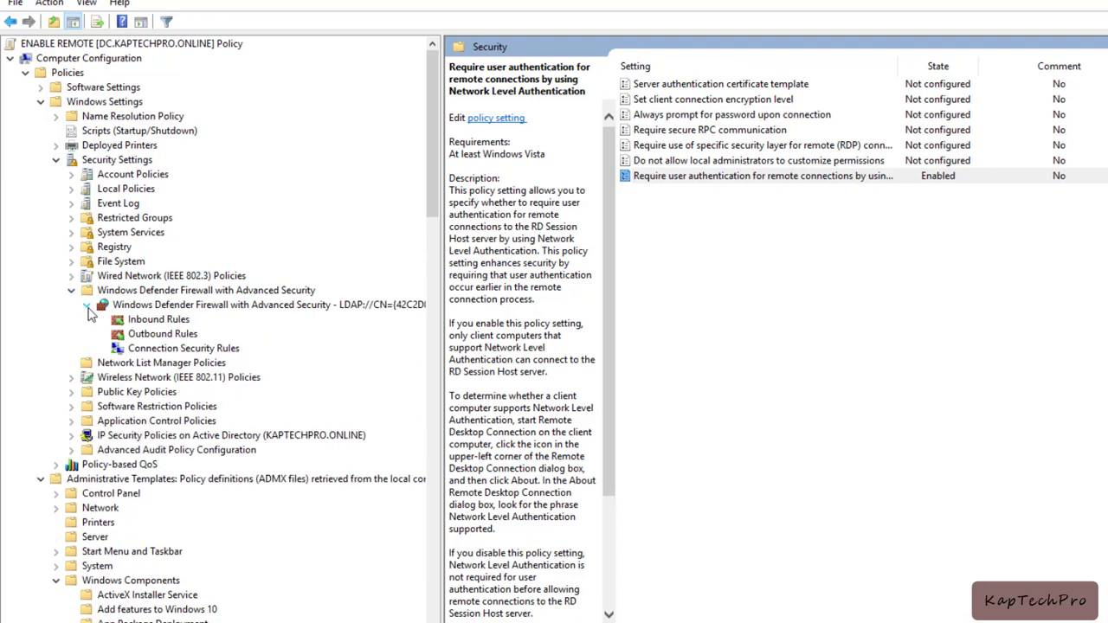
{"action": "left_click", "coordinate": [156, 320]}
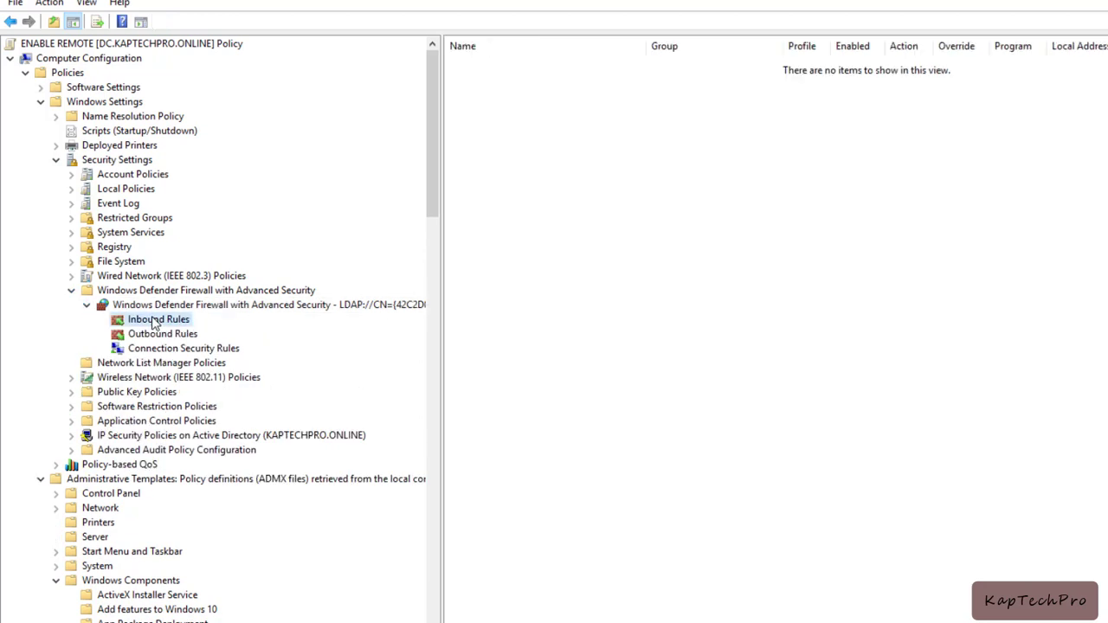
Create the three predefined Remote Desktop inbound rules with the action Allow the connection, and close the policy editor
{"action": "right_click", "coordinate": [155, 321]}
{"action": "left_click", "coordinate": [224, 334]}
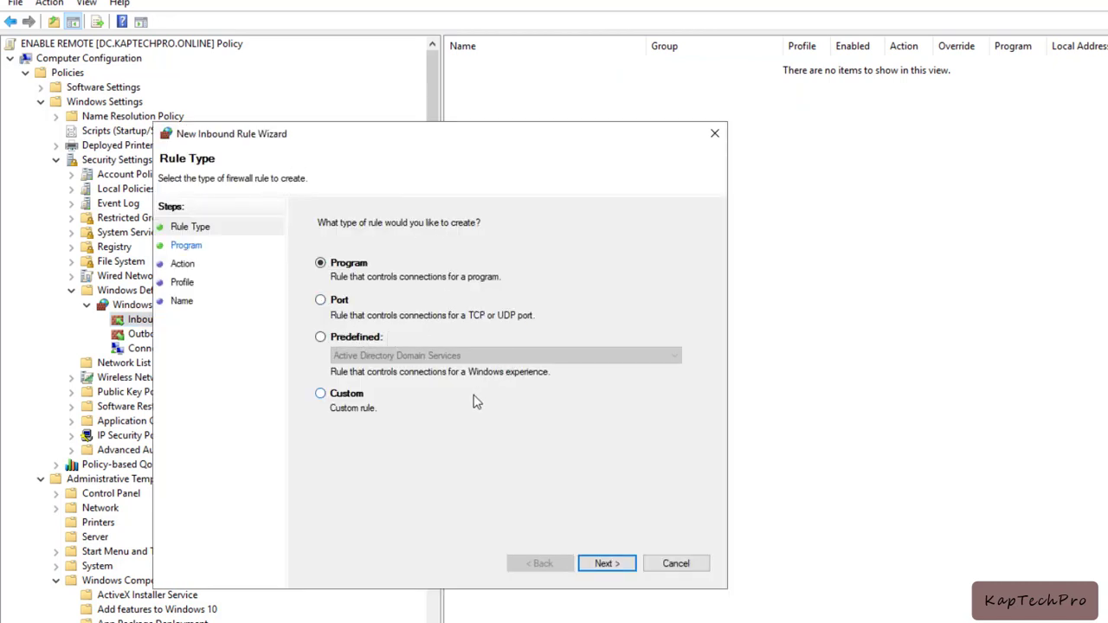
{"action": "left_click", "coordinate": [321, 395]}
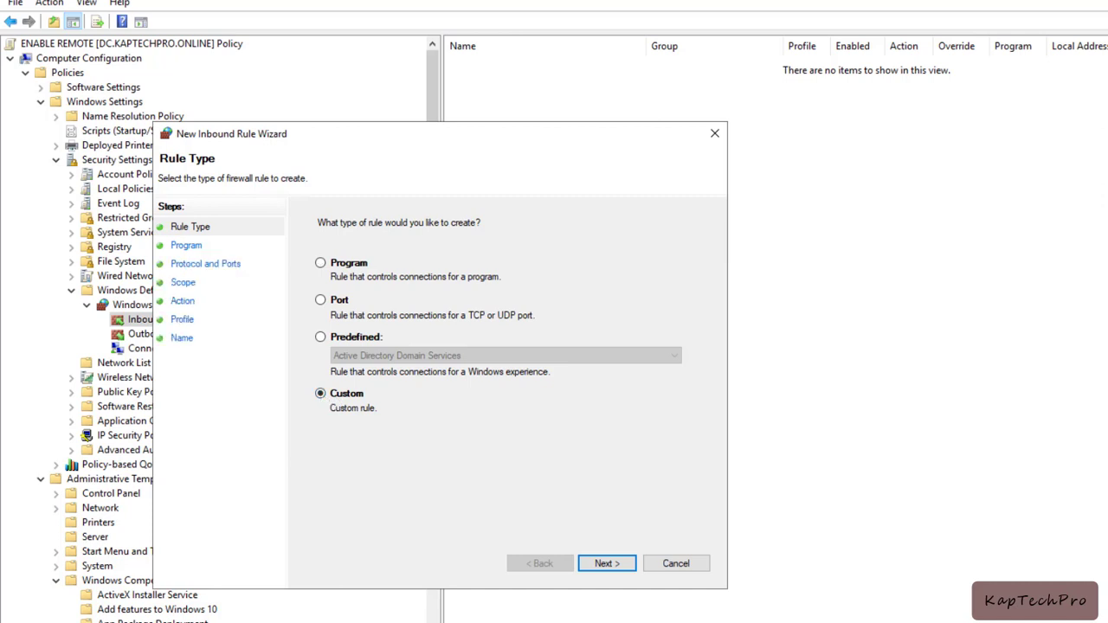
{"action": "left_click", "coordinate": [321, 337]}
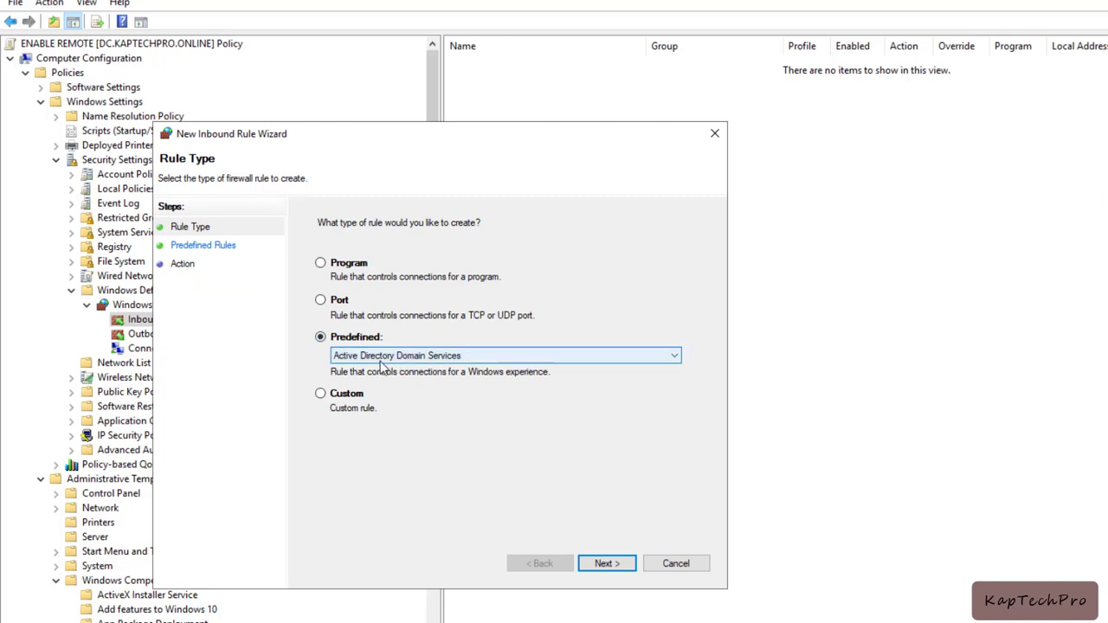
{"action": "left_click", "coordinate": [475, 356]}
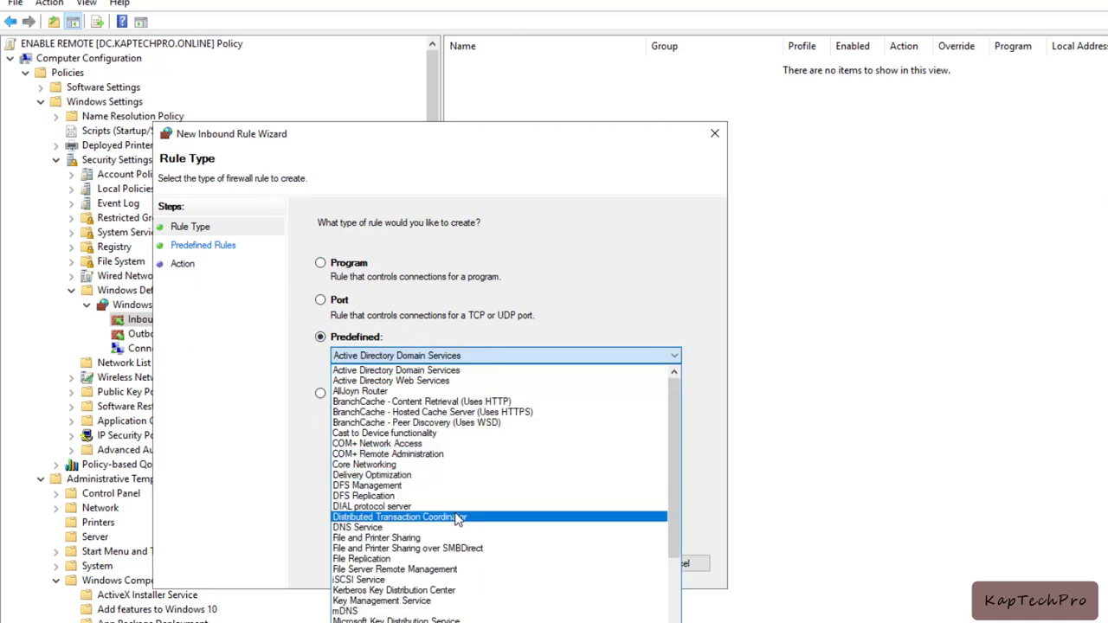
{"action": "scroll", "coordinate": [473, 554], "scroll_direction": "down", "scroll_amount": 2}
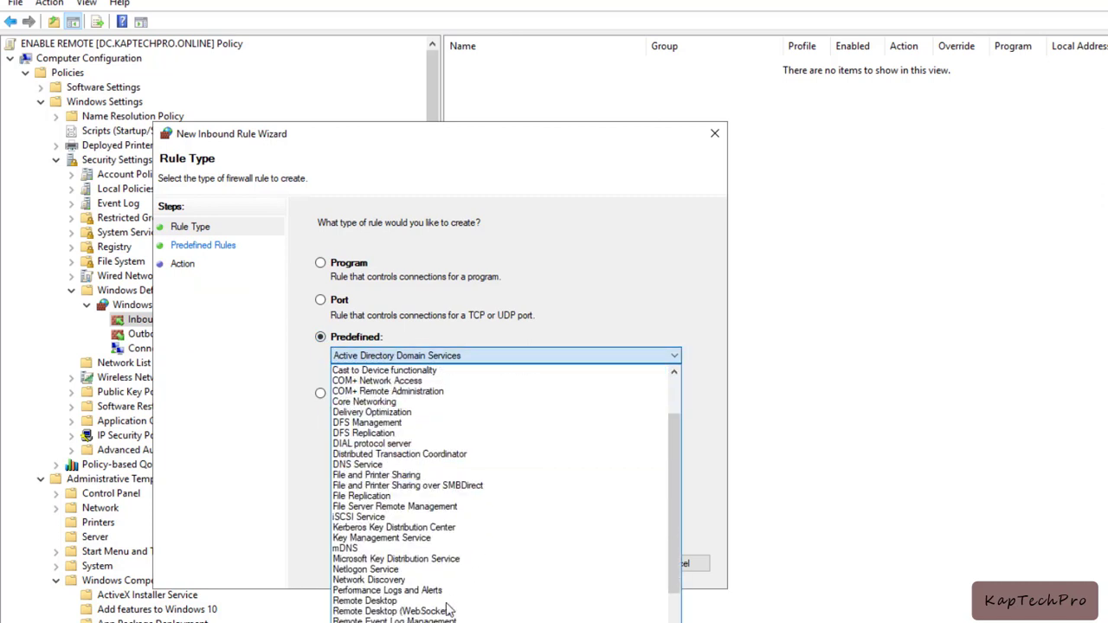
{"action": "left_click", "coordinate": [382, 603]}
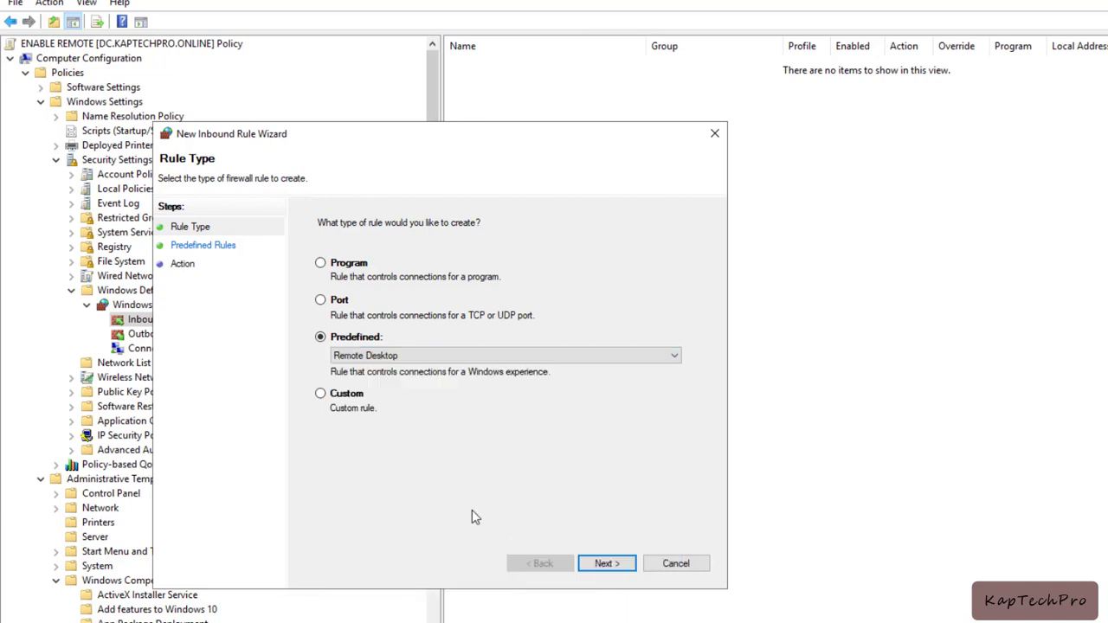
{"action": "left_click", "coordinate": [606, 564]}
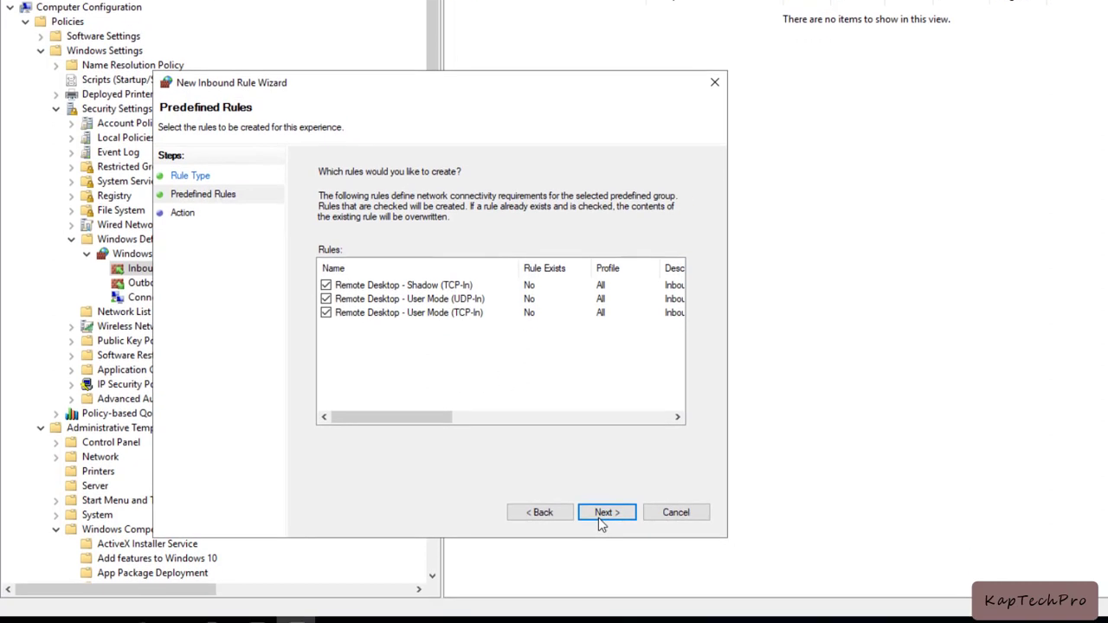
{"action": "left_click", "coordinate": [603, 555]}
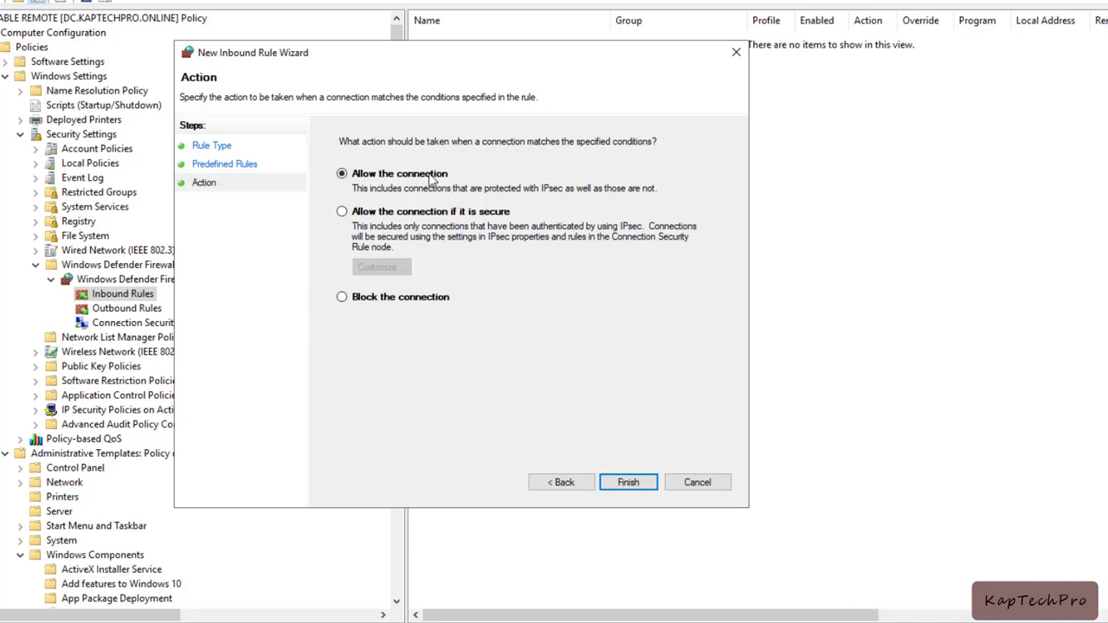
{"action": "left_click", "coordinate": [629, 485]}
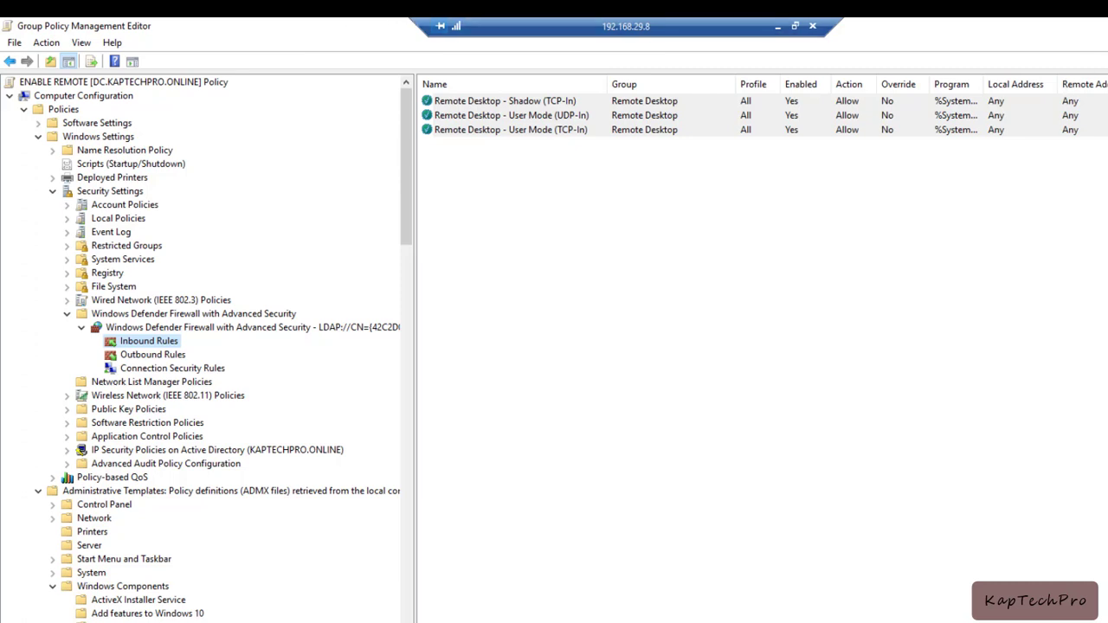
{"action": "key", "text": "alt+F4"}
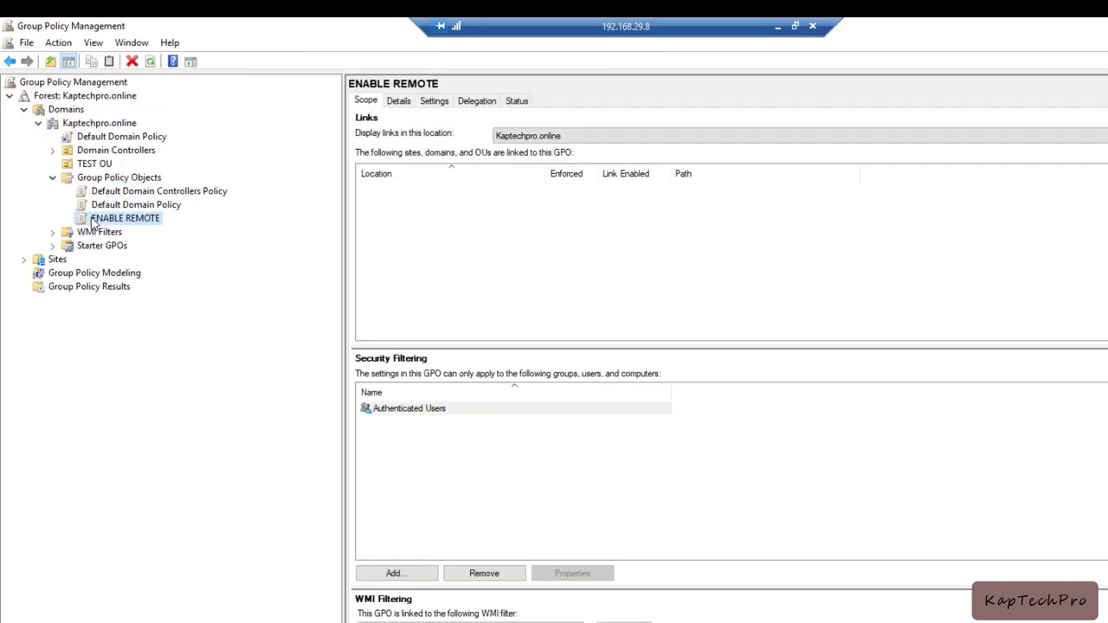
Link the existing ENABLE REMOTE policy to TEST OU and select the link under that organizational unit, dismissing the notice
{"action": "left_click", "coordinate": [96, 165]}
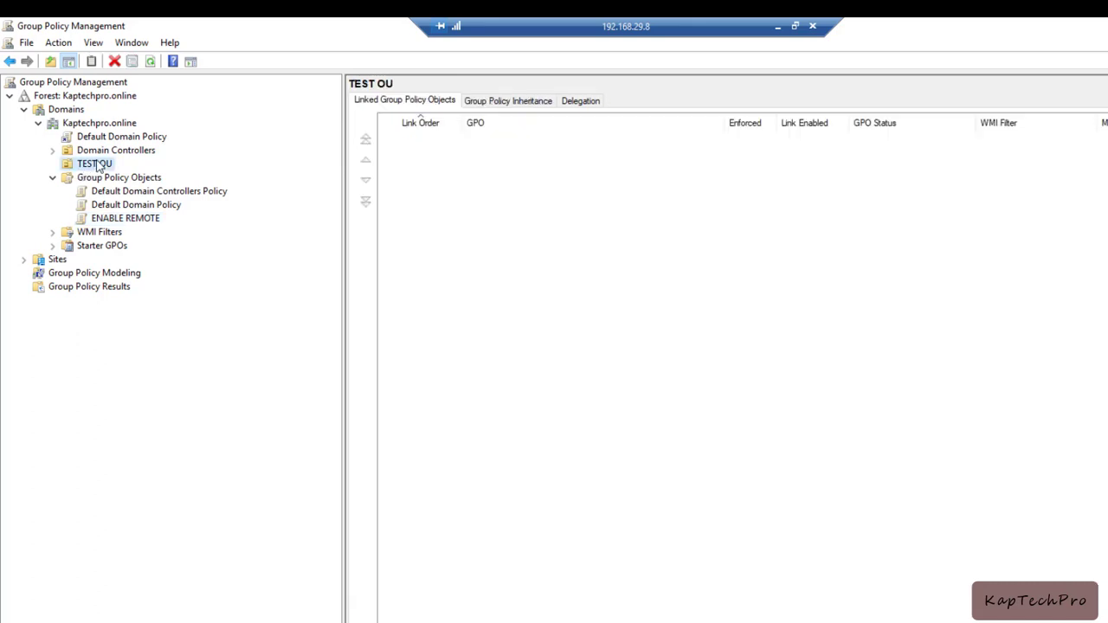
{"action": "right_click", "coordinate": [95, 165]}
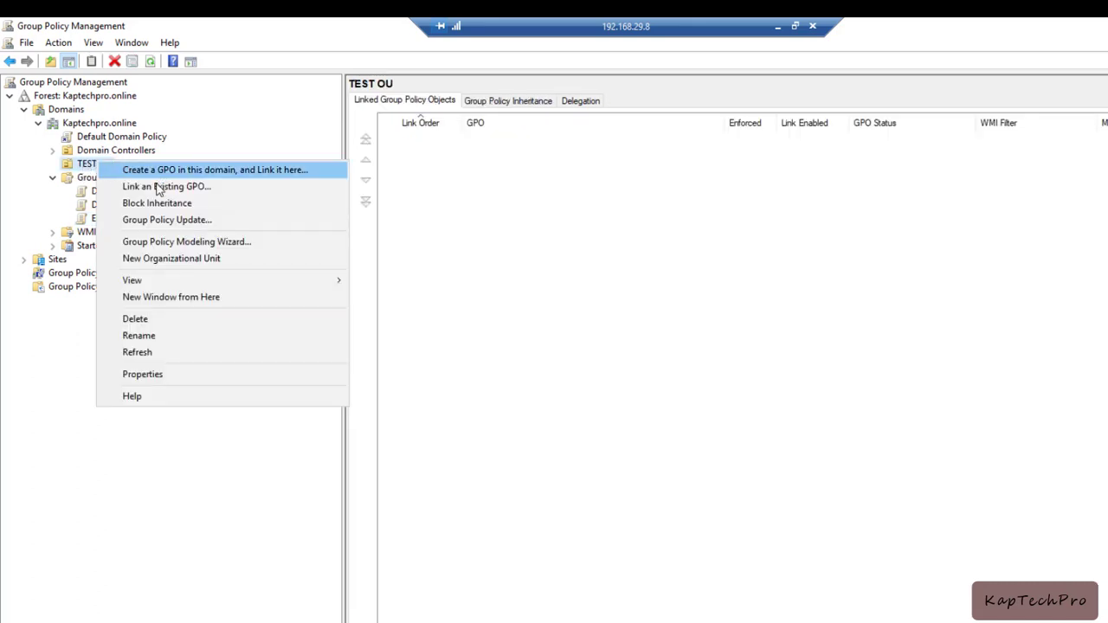
{"action": "left_click", "coordinate": [208, 192]}
{"action": "left_click", "coordinate": [486, 336]}
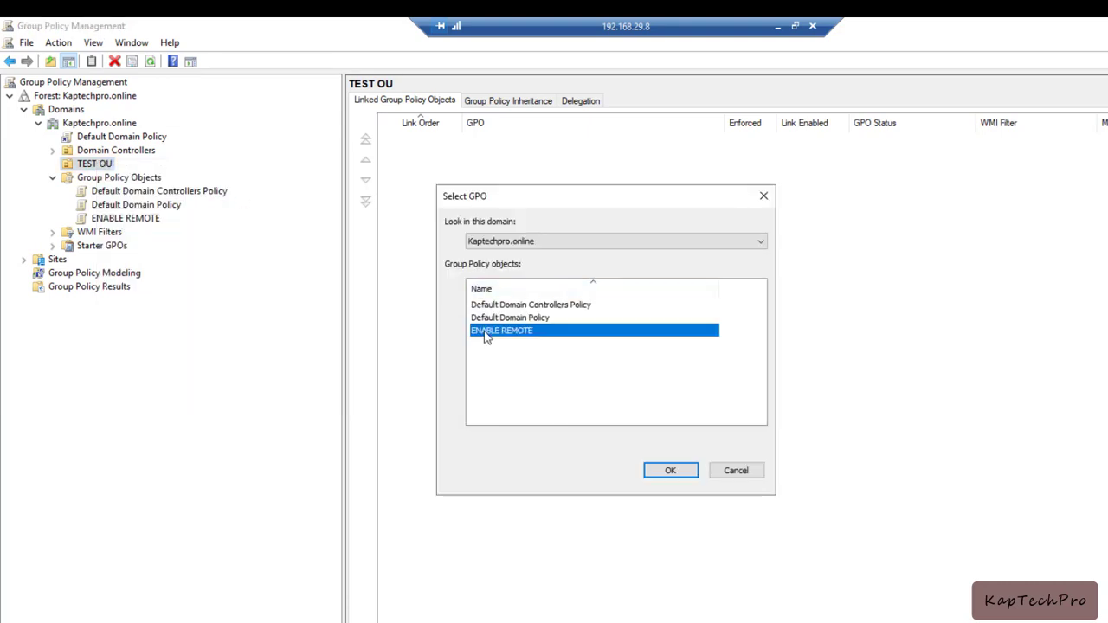
{"action": "left_click", "coordinate": [673, 470]}
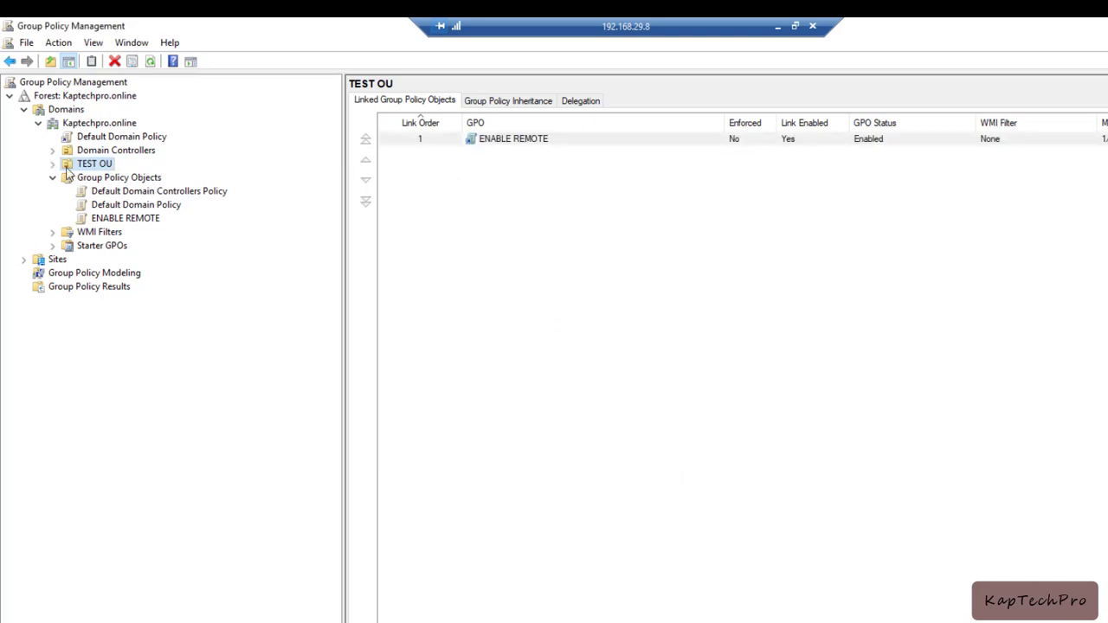
{"action": "left_click", "coordinate": [53, 164]}
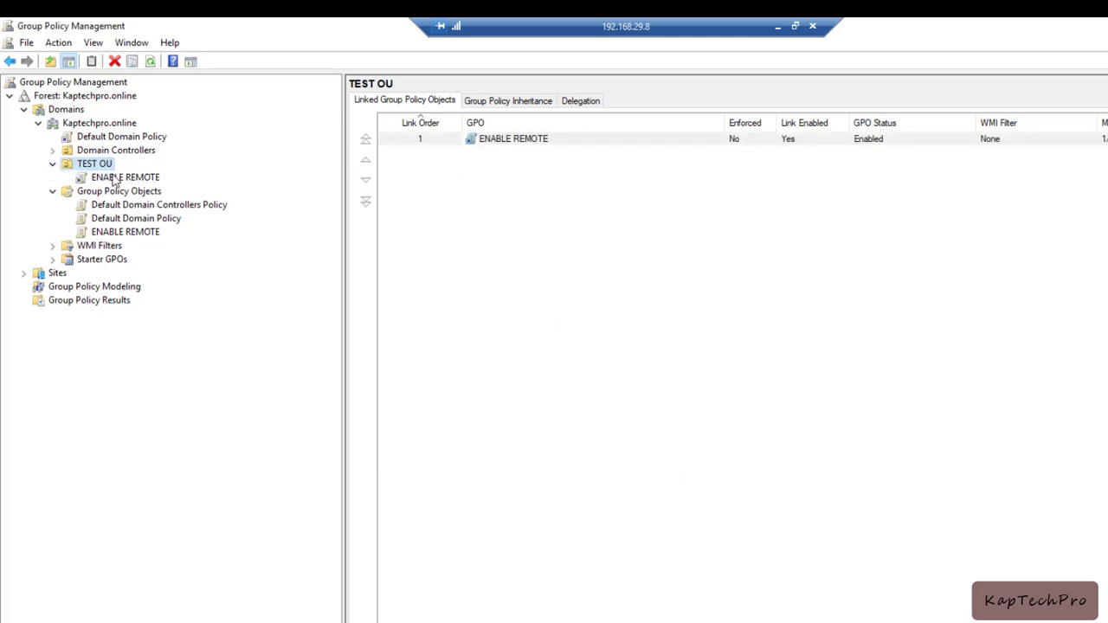
{"action": "left_click", "coordinate": [117, 178]}
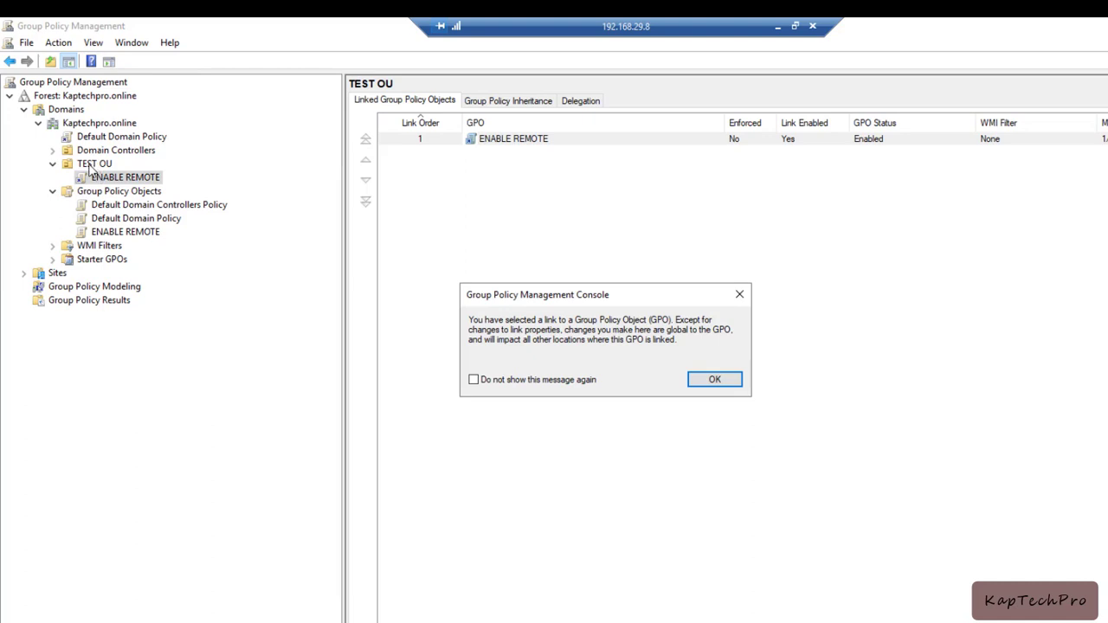
{"action": "left_click", "coordinate": [698, 386]}
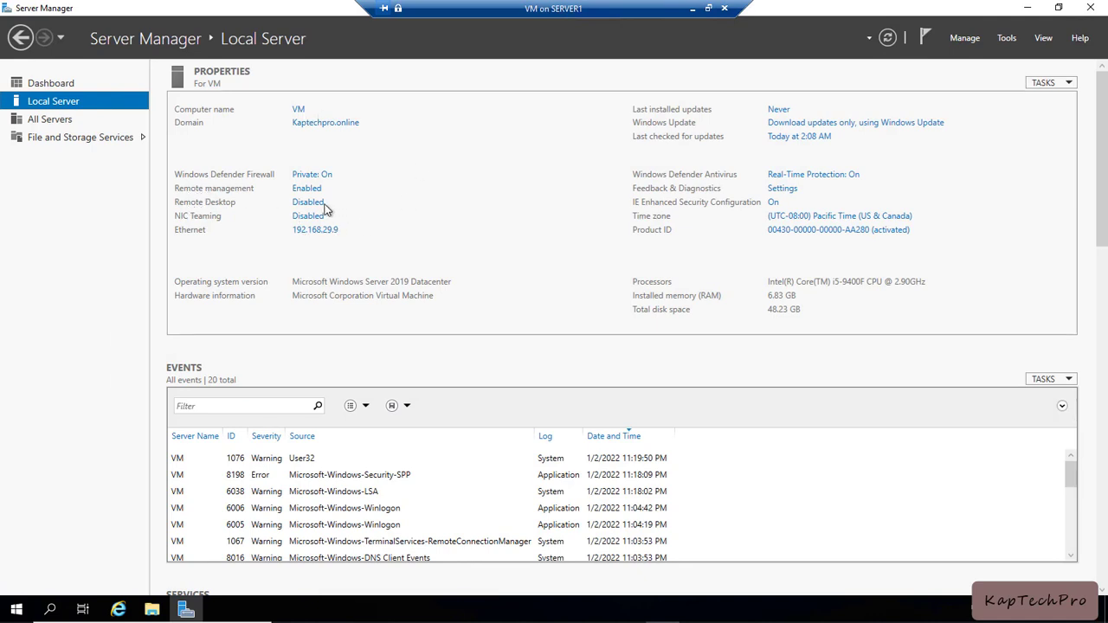
Switch to the VM client server and run firewall.cpl there to open its Windows Defender Firewall settings
{"action": "left_click", "coordinate": [49, 609]}
{"action": "type", "text": "run"}
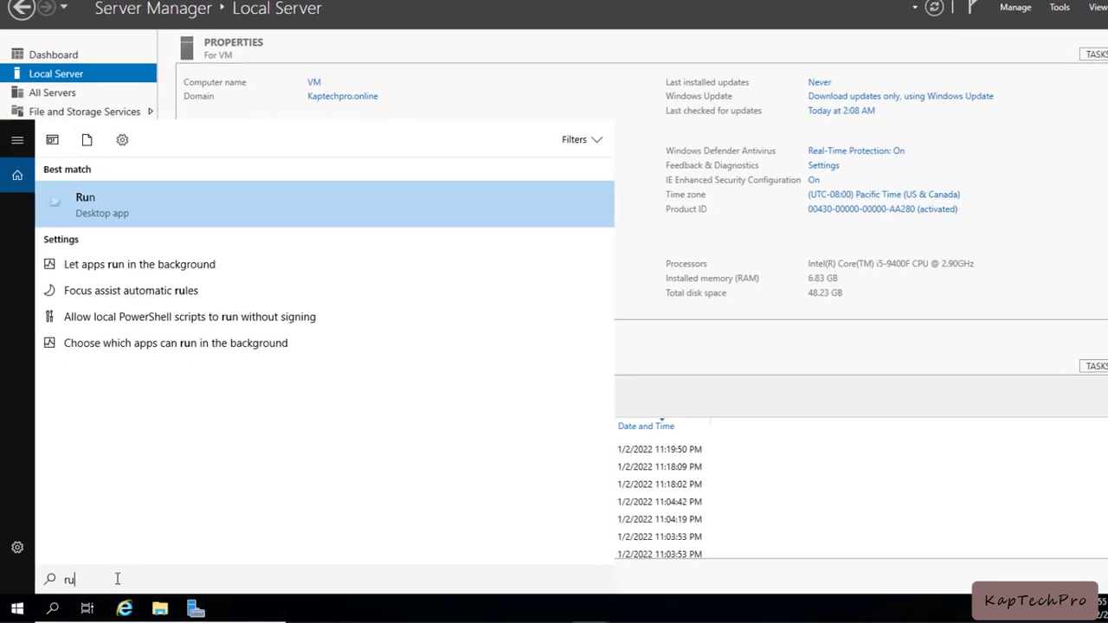
{"action": "left_click", "coordinate": [184, 205]}
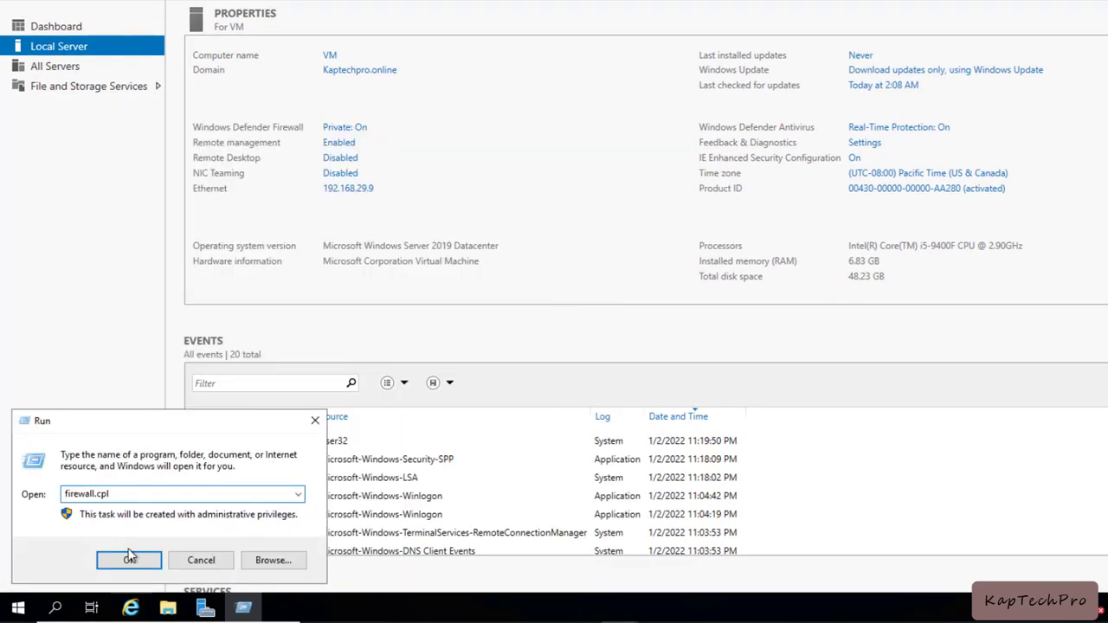
{"action": "left_click", "coordinate": [125, 560]}
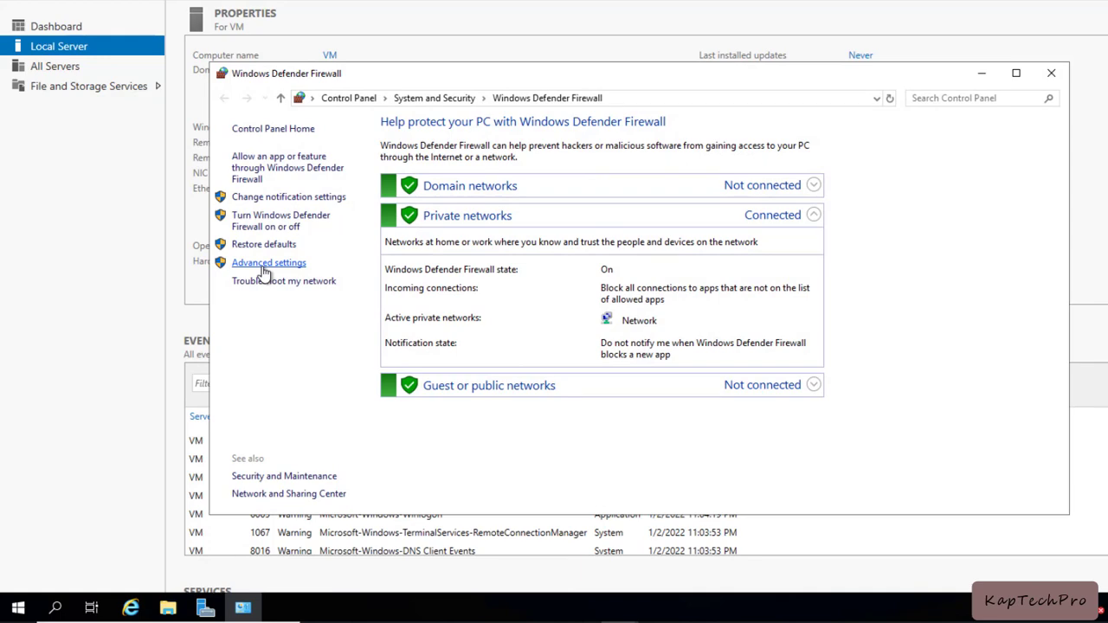
In the firewall's advanced settings, find the Remote Desktop inbound rules and examine whether they are enabled
{"action": "left_click", "coordinate": [264, 269]}
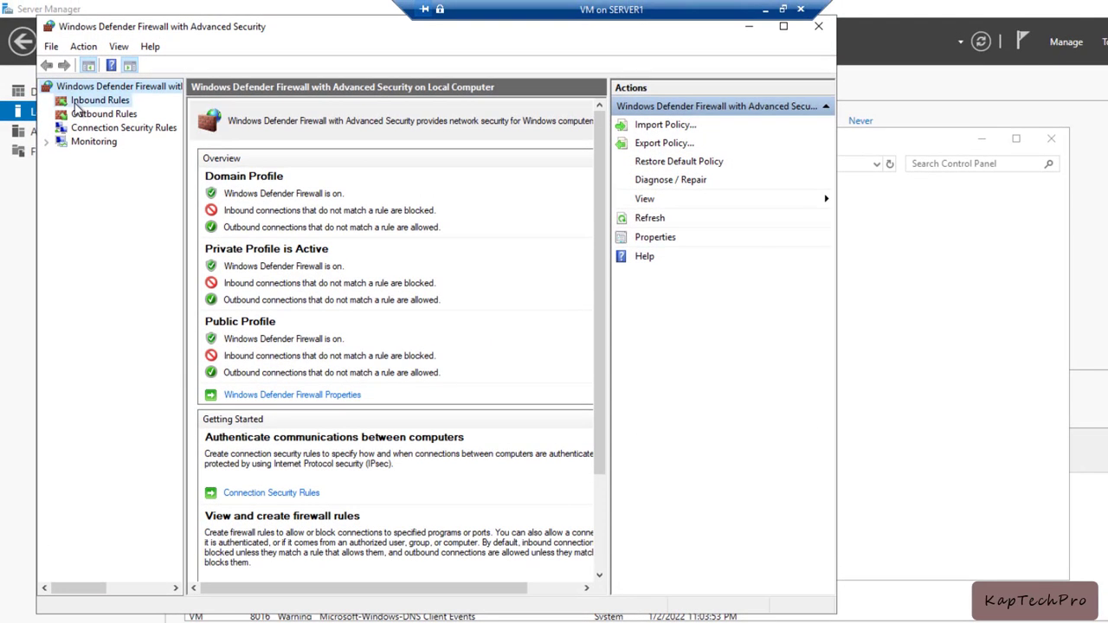
{"action": "left_click", "coordinate": [78, 102]}
{"action": "left_click", "coordinate": [239, 125]}
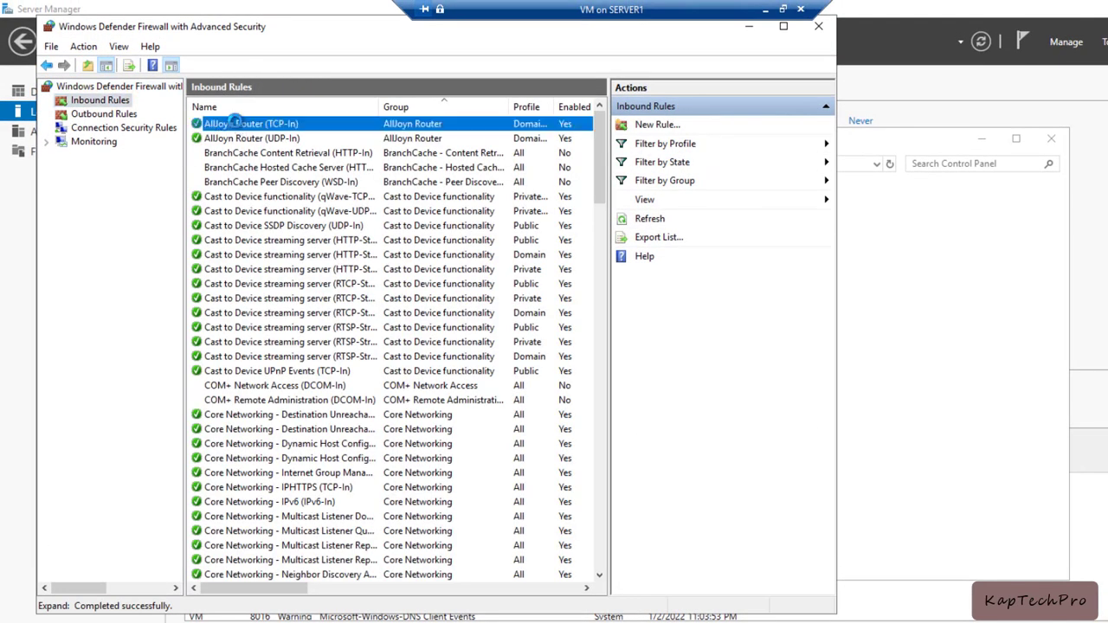
{"action": "key", "text": "r"}
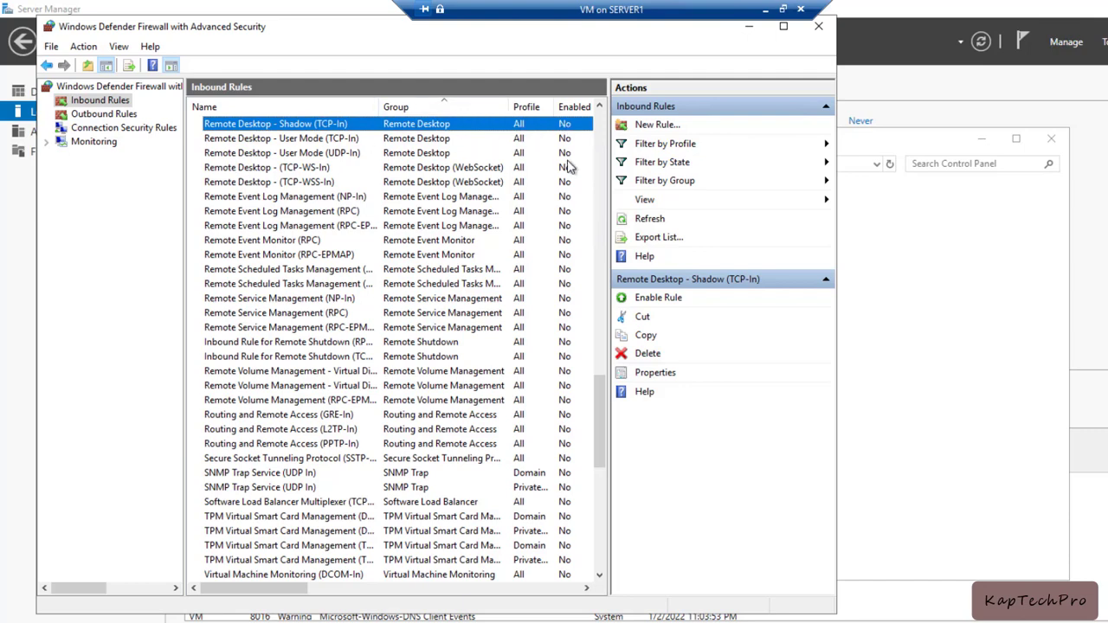
Force a group policy update on the VM server by running gpupdate /force in Command Prompt, and close the prompt once it completes
{"action": "key", "text": "super"}
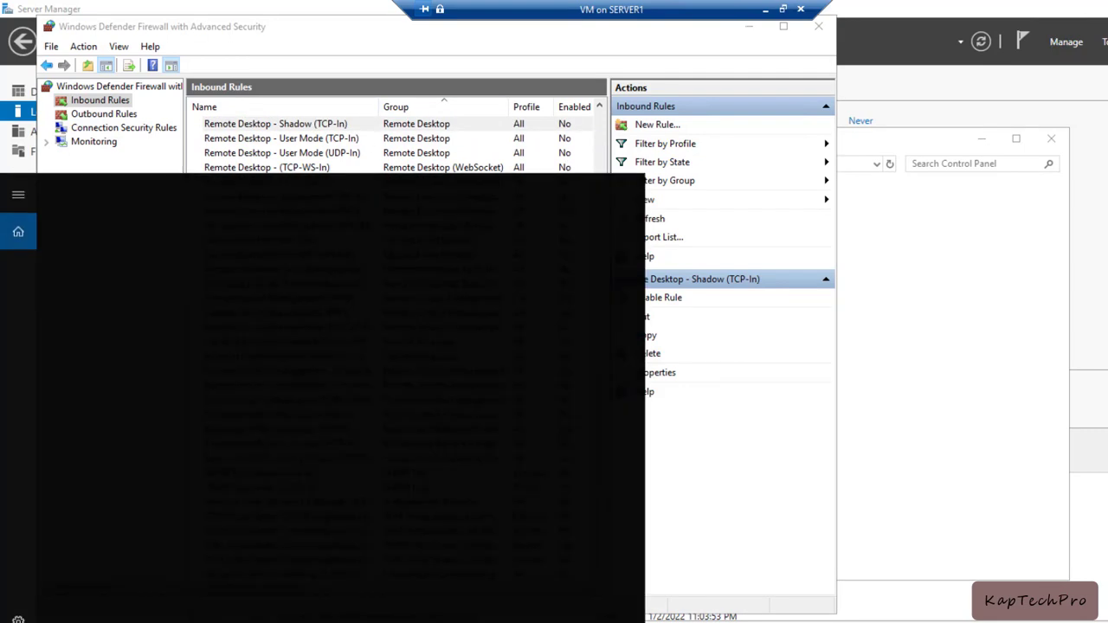
{"action": "type", "text": "c"}
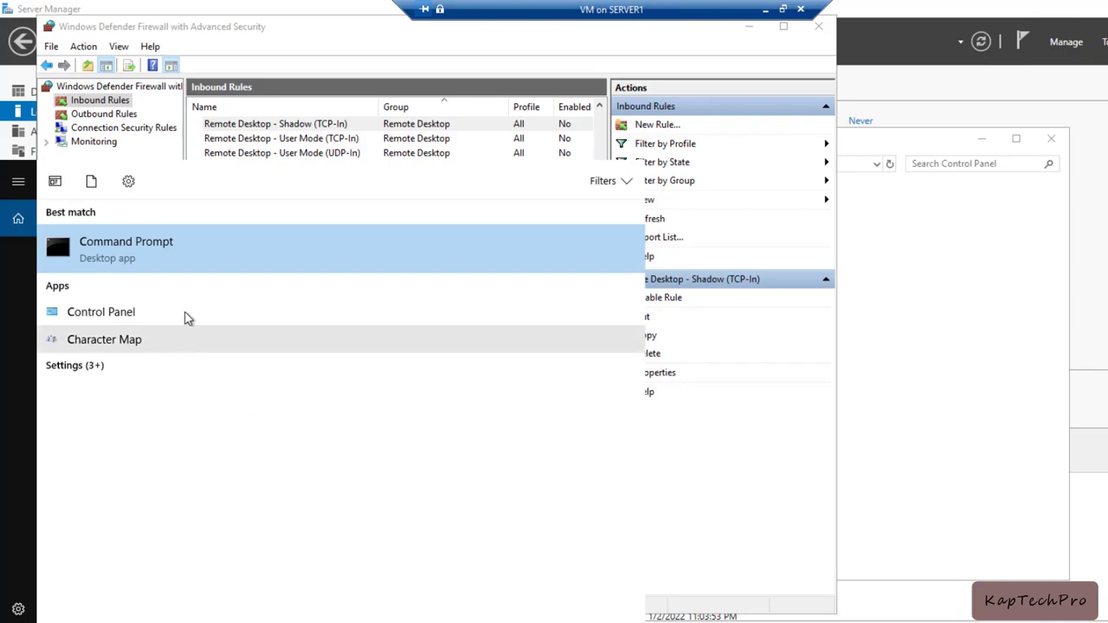
{"action": "left_click", "coordinate": [169, 253]}
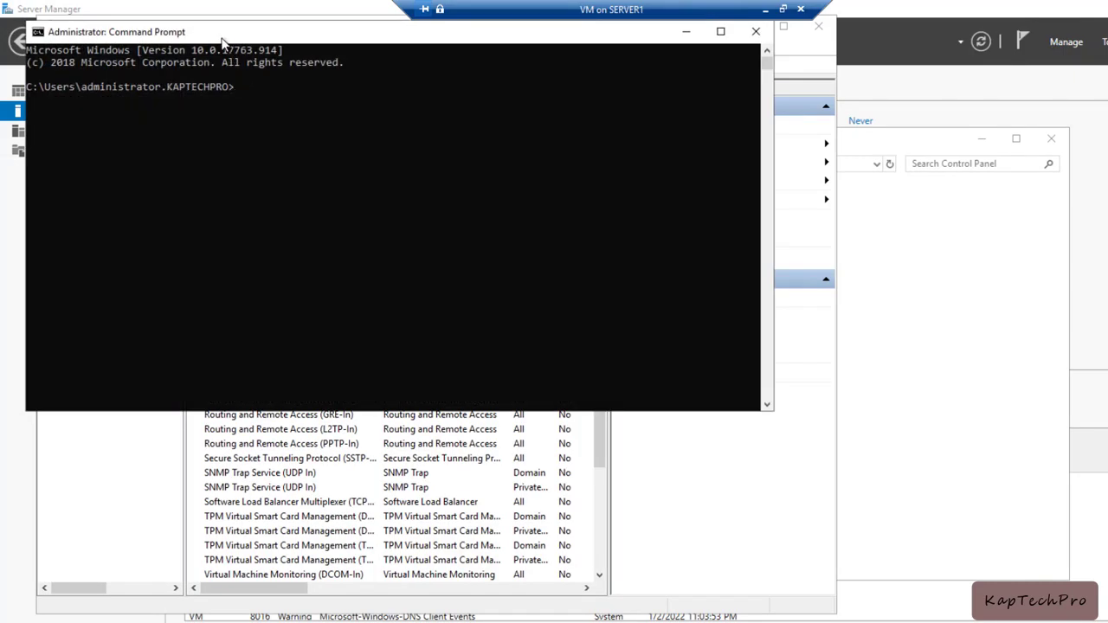
{"action": "left_click_drag", "start_coordinate": [220, 35], "coordinate": [482, 278]}
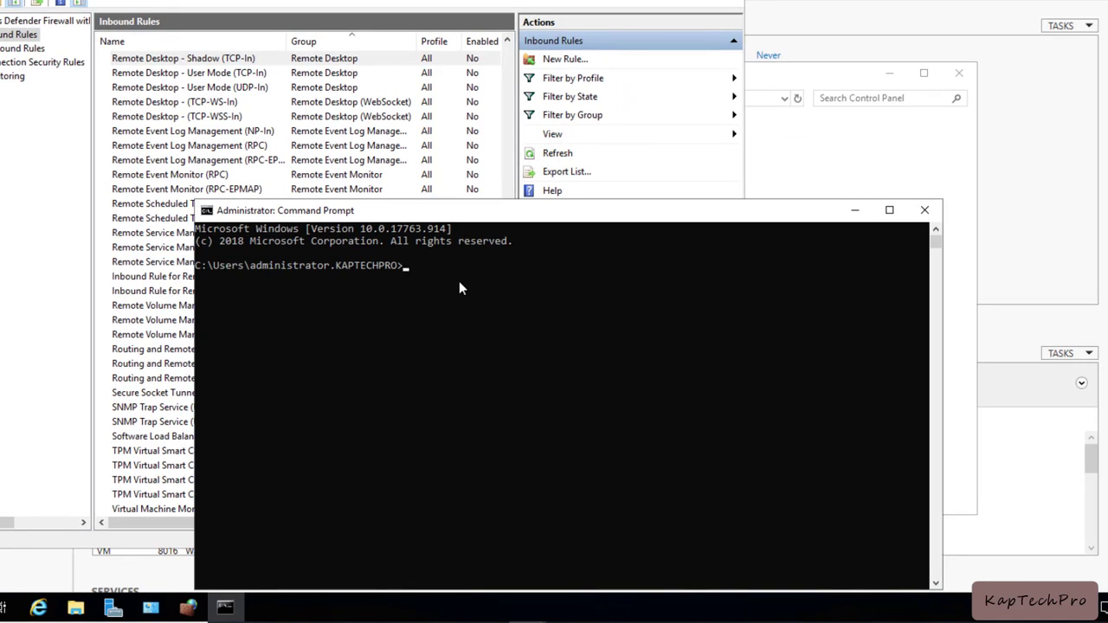
{"action": "type", "text": "gpupdate /force"}
{"action": "key", "text": "Return"}
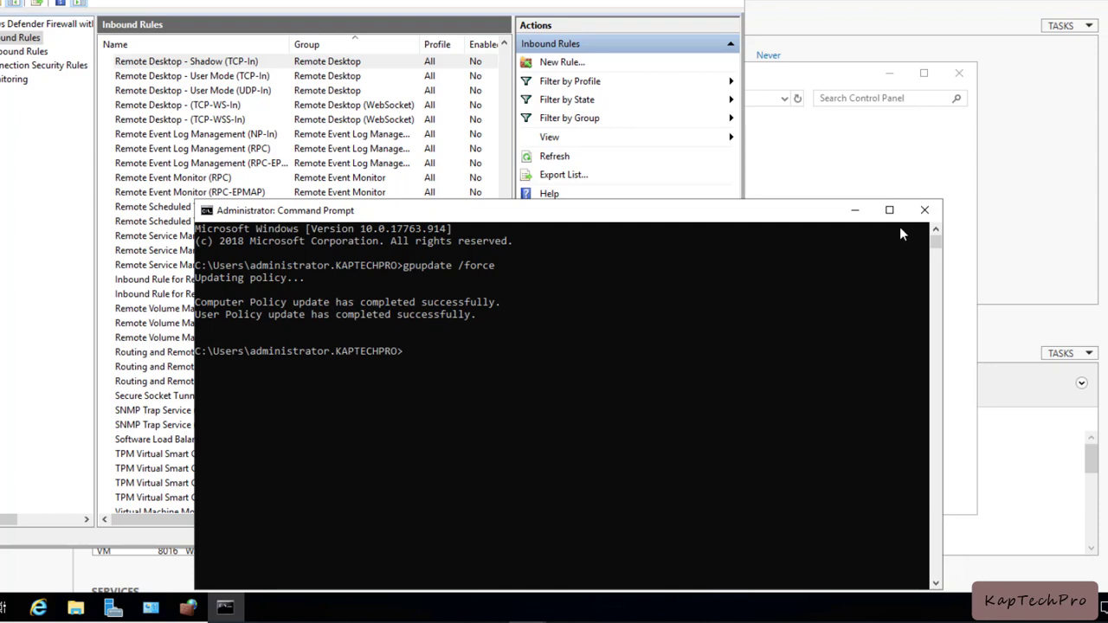
{"action": "left_click", "coordinate": [925, 210]}
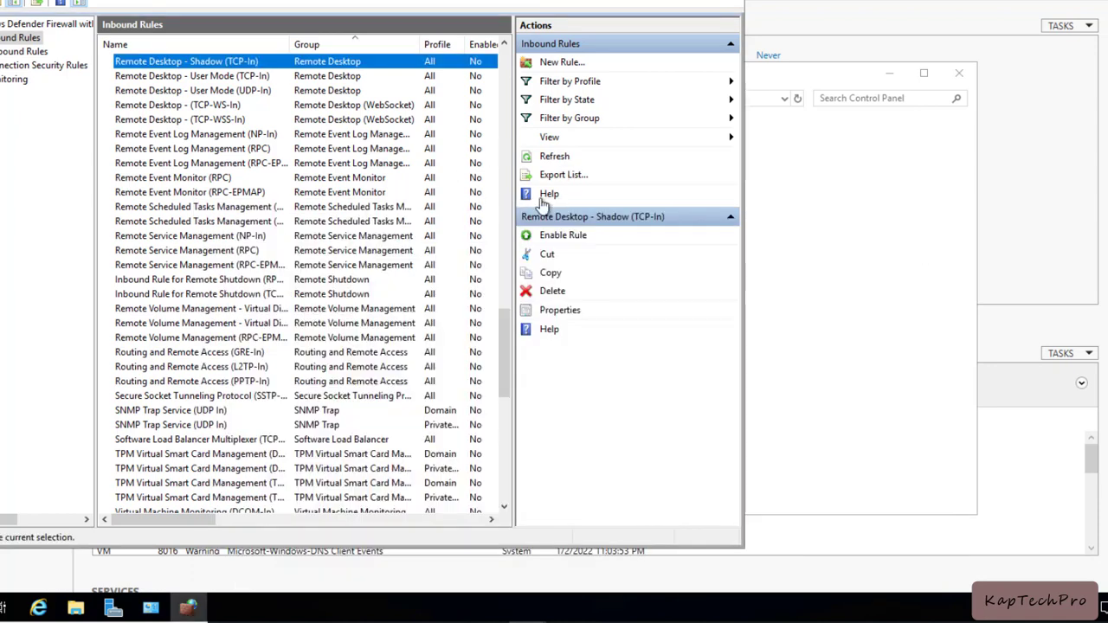
Refresh the firewall's inbound rules and check the Remote Desktop Shadow (TCP-In), User Mode (TCP-In) and User Mode (UDP-In) rules for their enabled state
{"action": "left_click", "coordinate": [555, 156]}
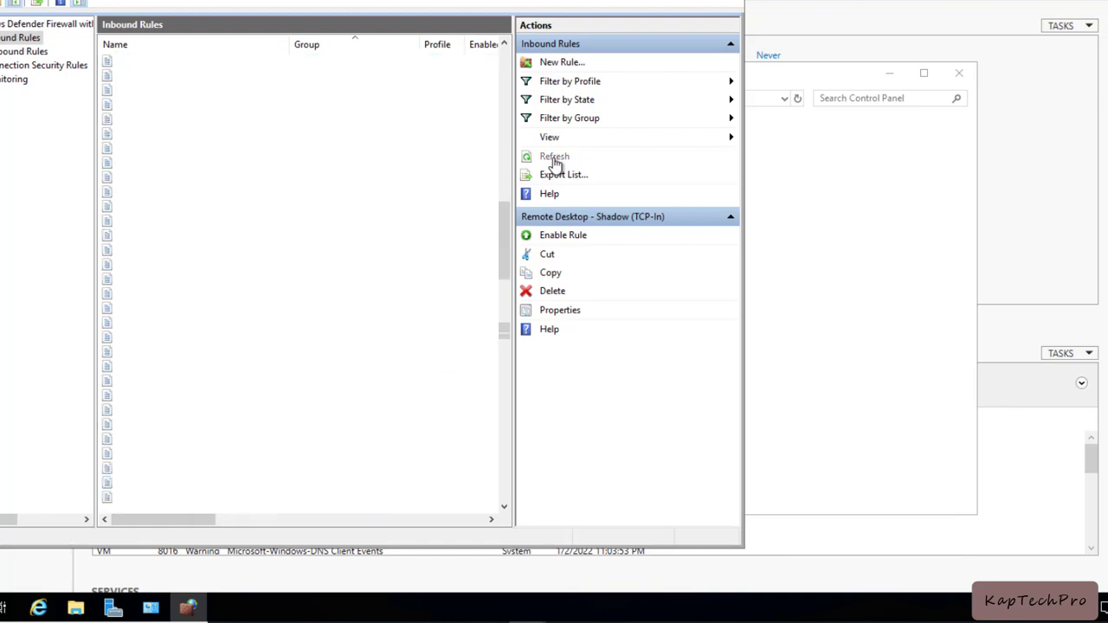
{"action": "scroll", "coordinate": [318, 288], "scroll_direction": "down", "scroll_amount": 3}
{"action": "scroll", "coordinate": [318, 288], "scroll_direction": "down", "scroll_amount": 3}
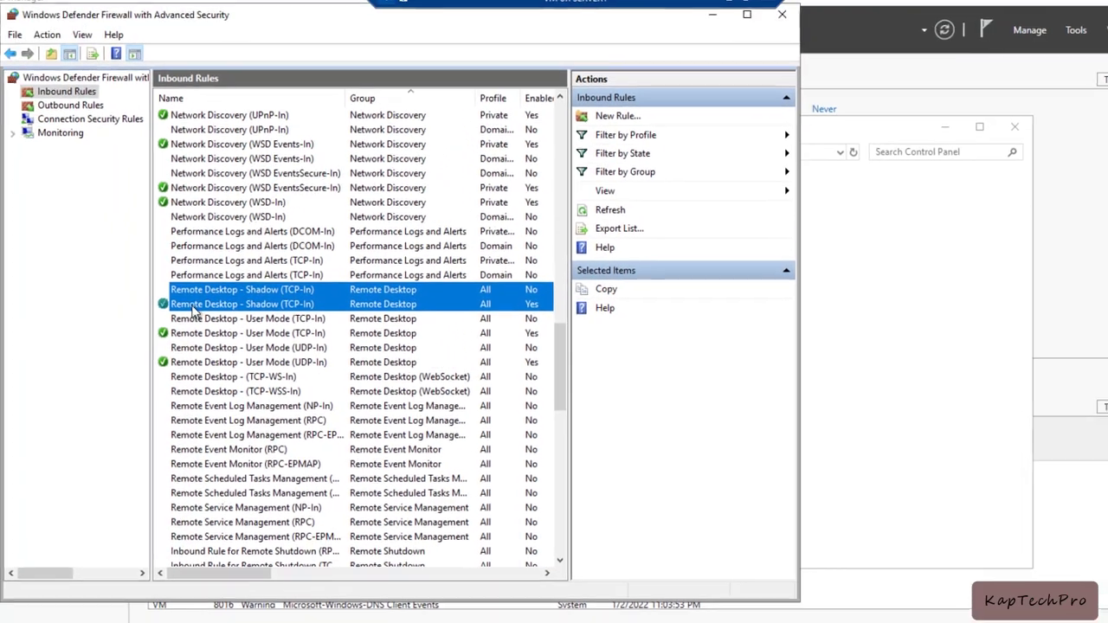
{"action": "left_click", "coordinate": [140, 250]}
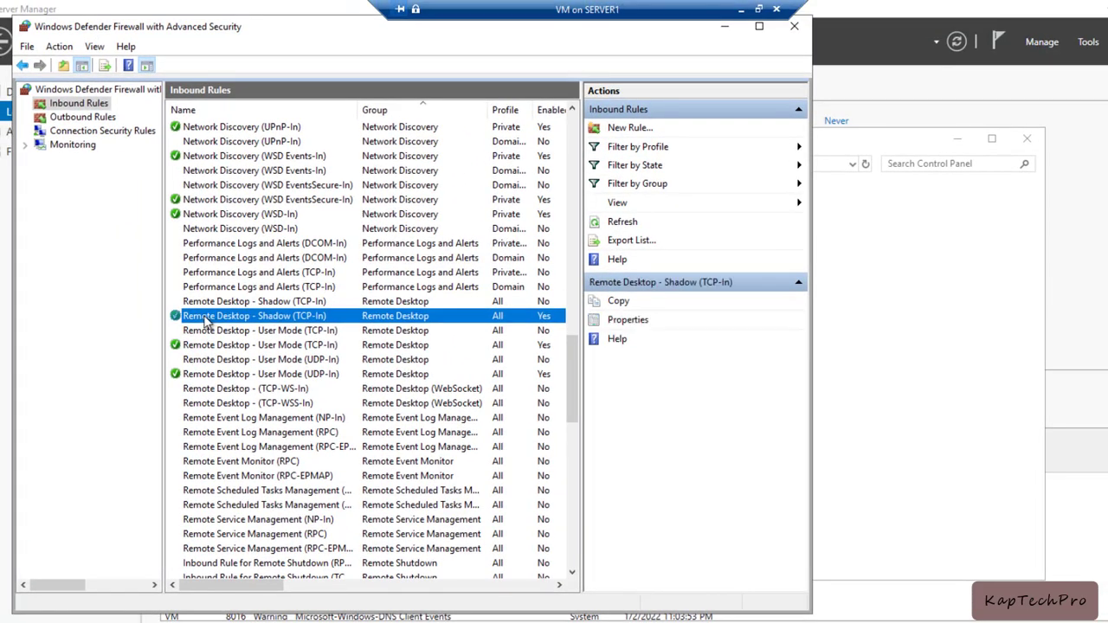
{"action": "left_click", "coordinate": [210, 346]}
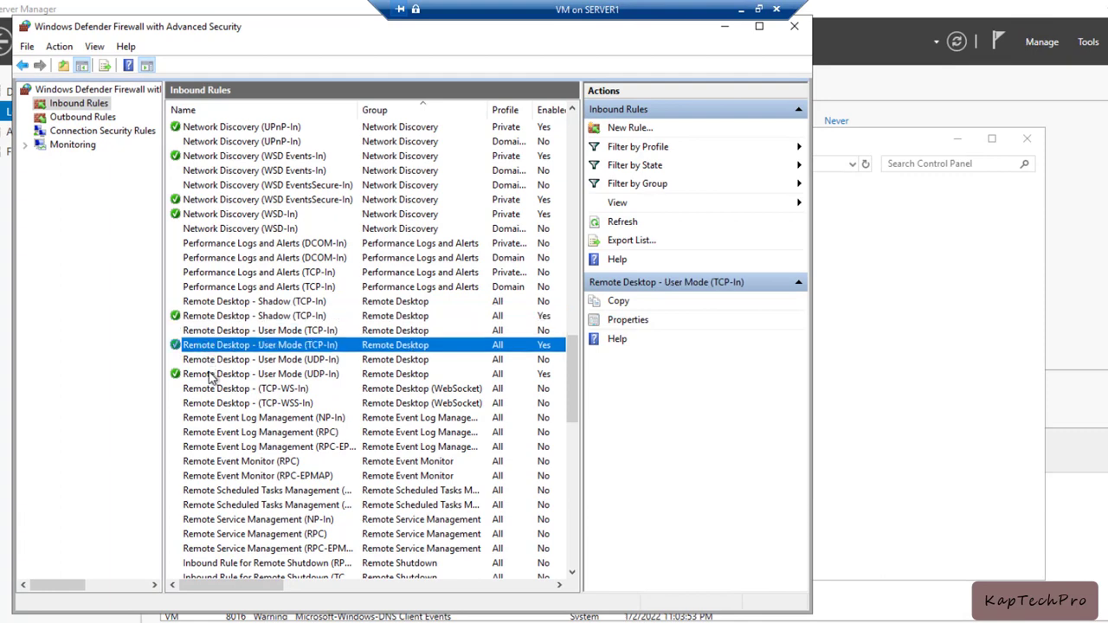
{"action": "left_click", "coordinate": [212, 373]}
{"action": "left_click", "coordinate": [216, 349]}
{"action": "left_click", "coordinate": [215, 317]}
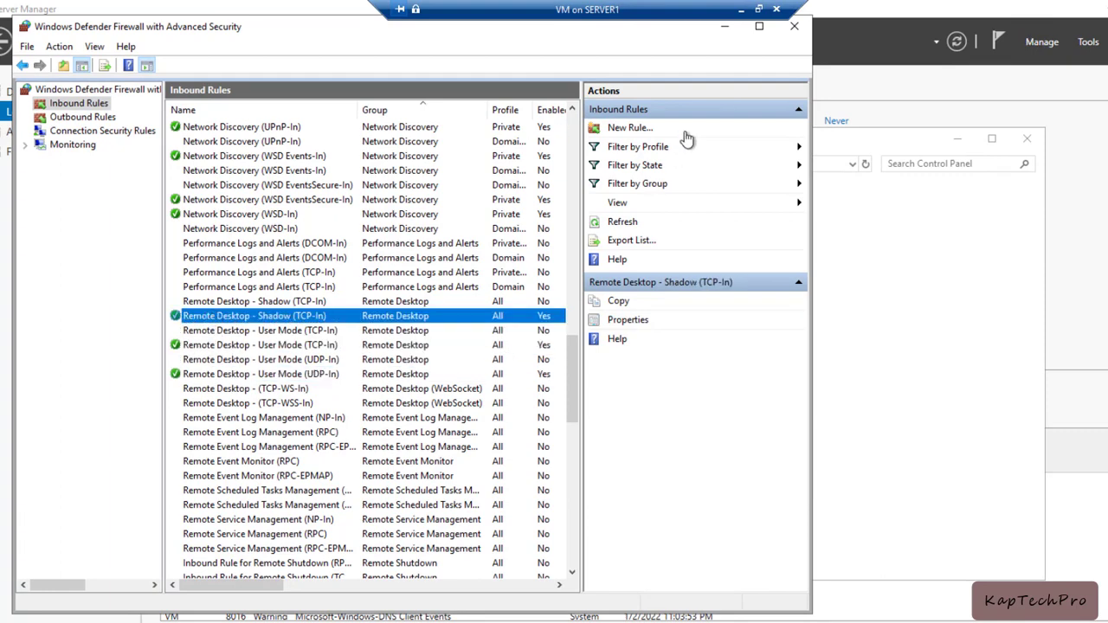
Minimize both firewall windows and refresh the Local Server properties in Server Manager to check the Remote Desktop status
{"action": "left_click", "coordinate": [728, 27]}
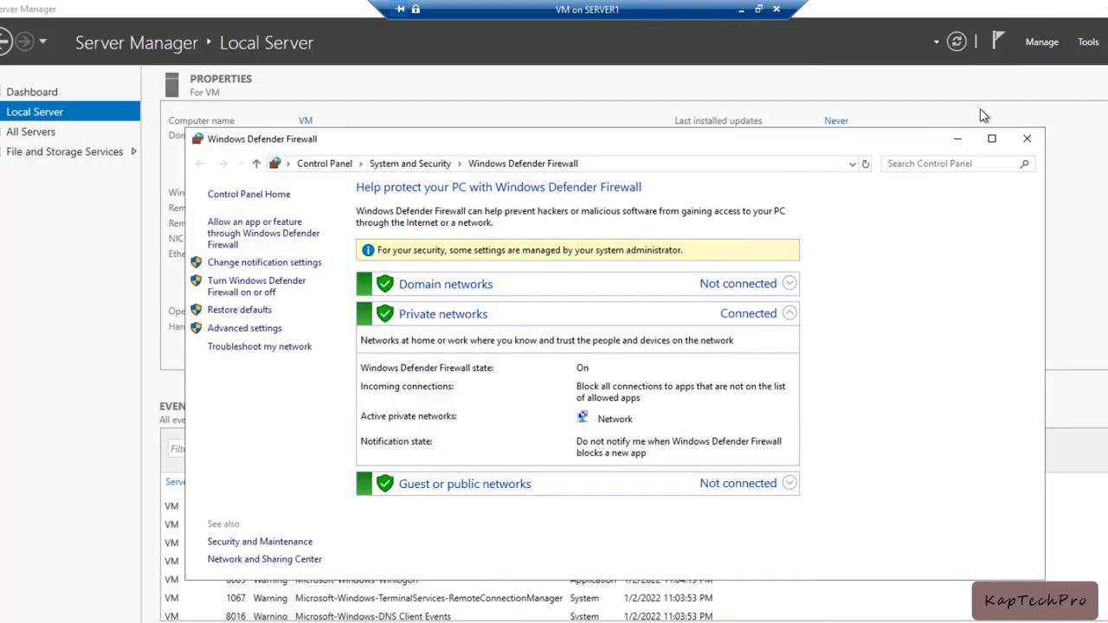
{"action": "left_click", "coordinate": [955, 139]}
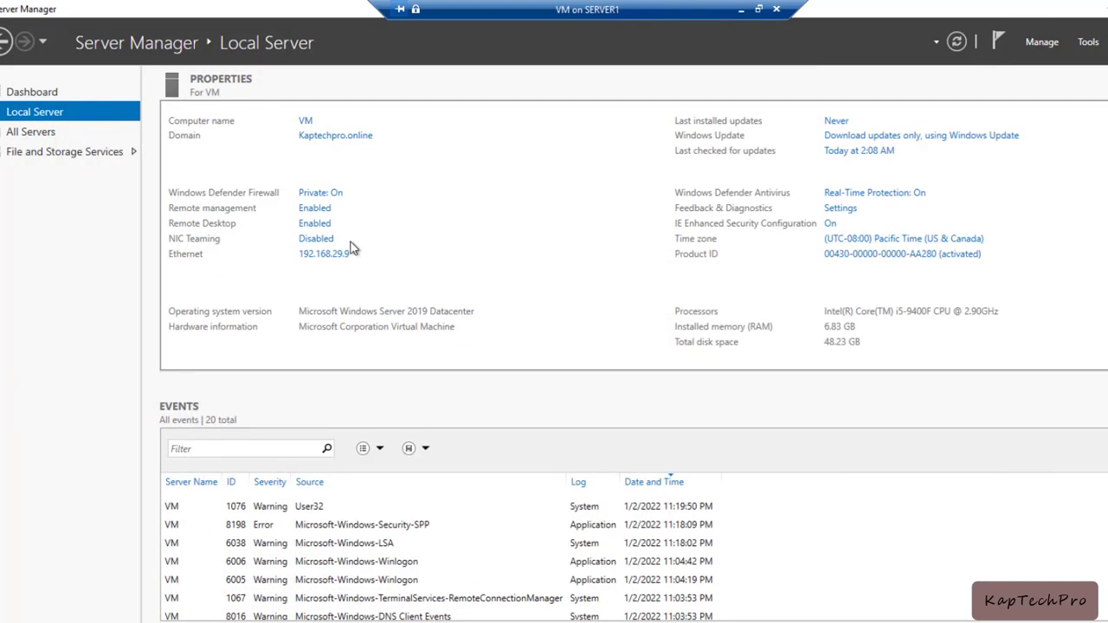
{"action": "left_click", "coordinate": [956, 42]}
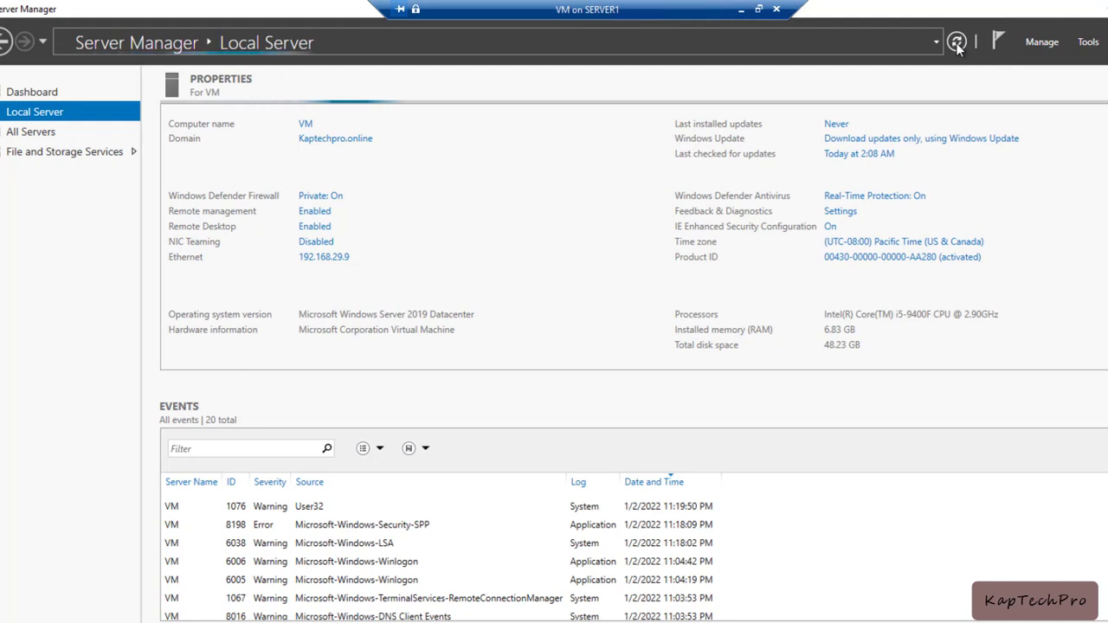